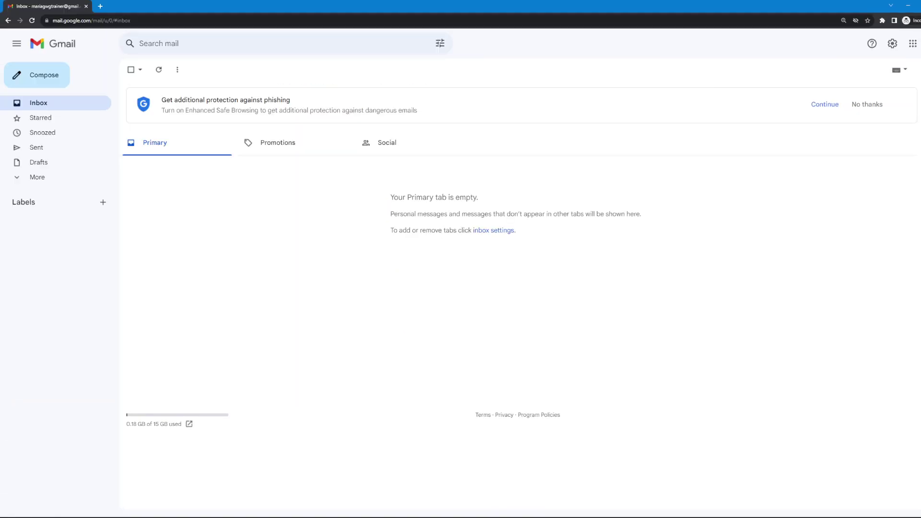
Enlarge the inbox page to 175% browser zoom.
key("alt+f")
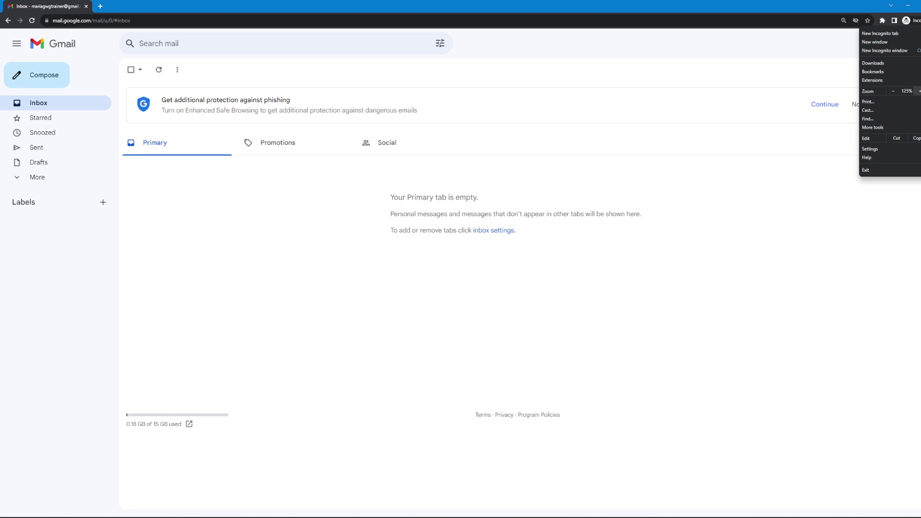
left_click(919, 91)
left_click(919, 91)
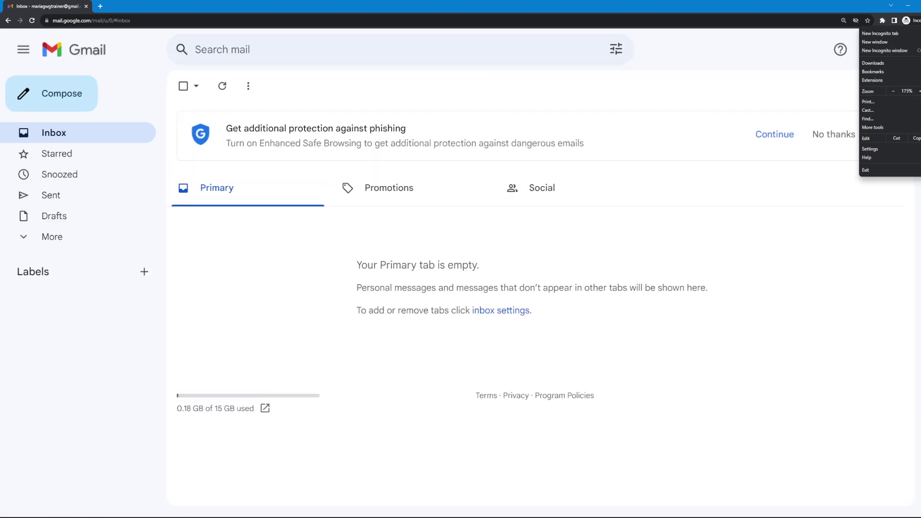
key("Escape")
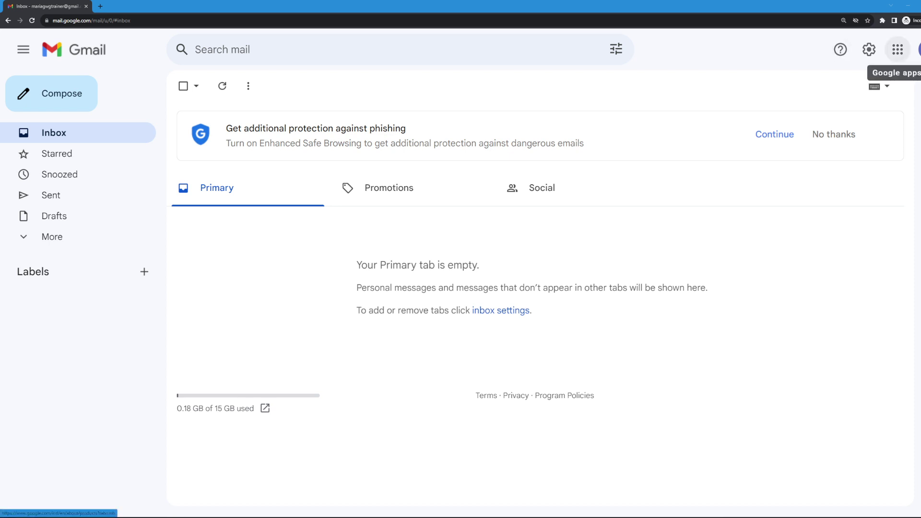
Look through the list of Google apps reachable from the inbox, then close it.
left_click(897, 49)
scroll(829, 139, "down", 3)
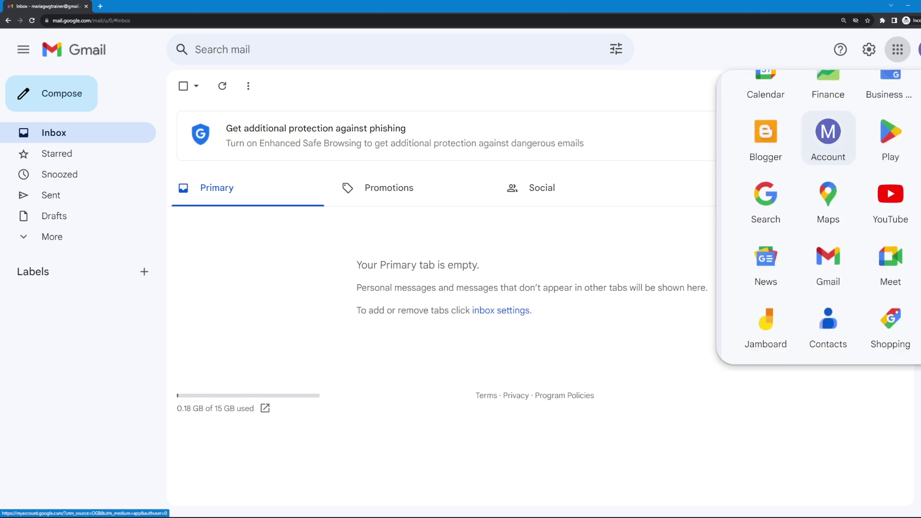
scroll(828, 140, "up", 4)
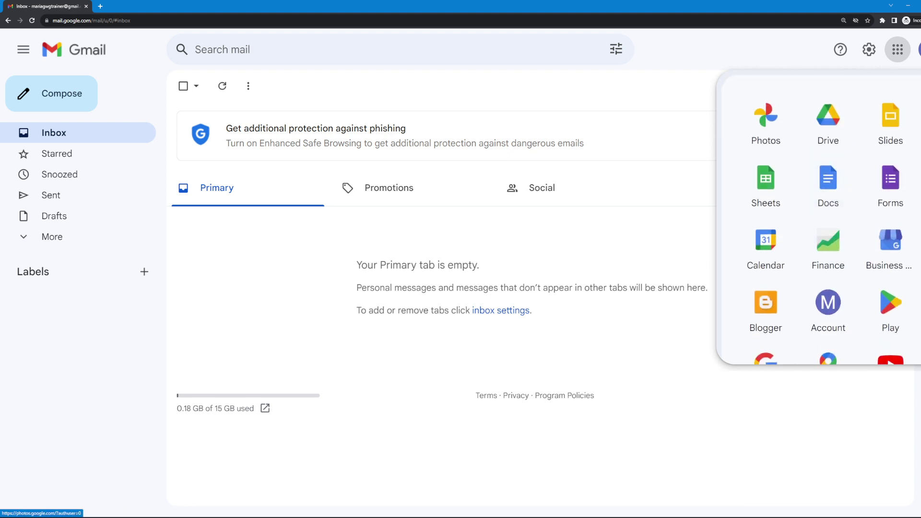
key("Escape")
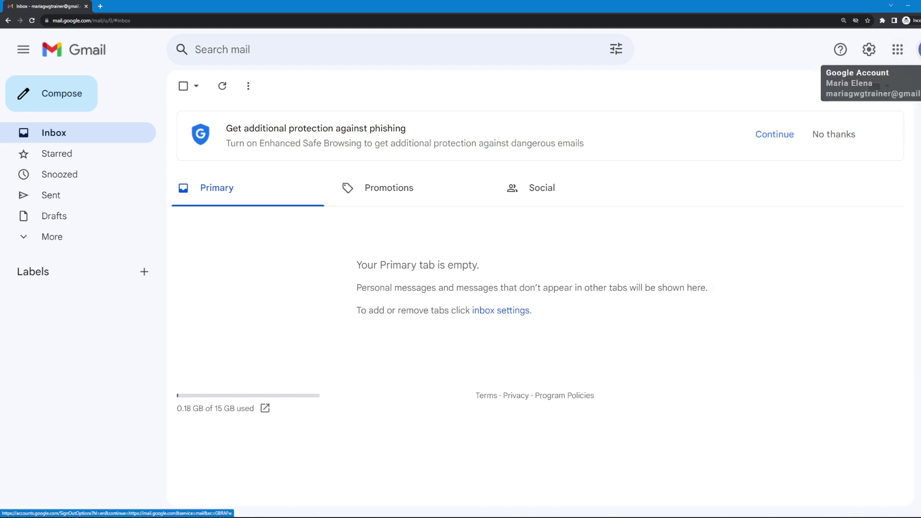
Open the Google Account management page from the profile and enlarge it to 175% browser zoom.
left_click(918, 50)
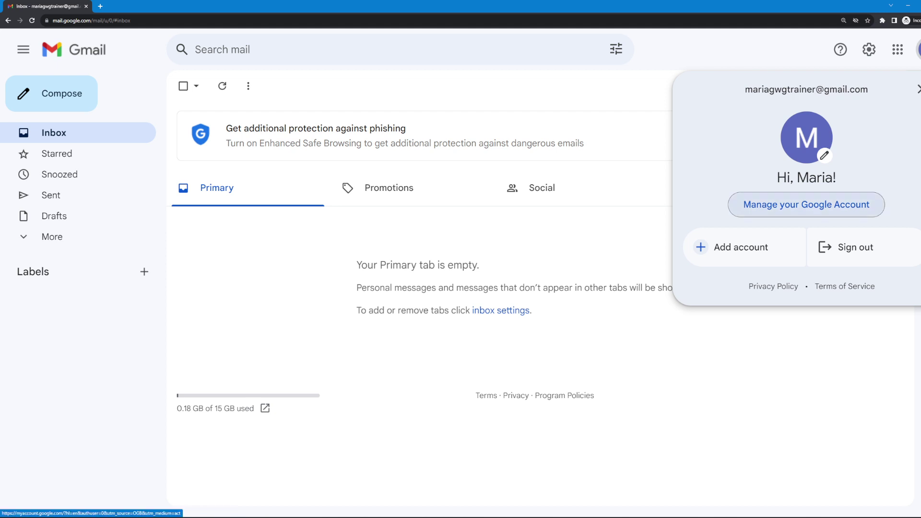
left_click(806, 204)
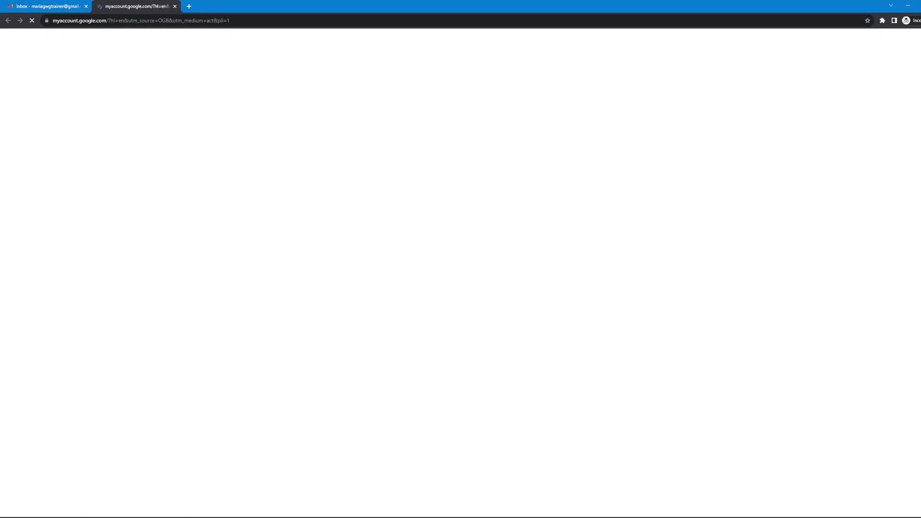
key("alt+f")
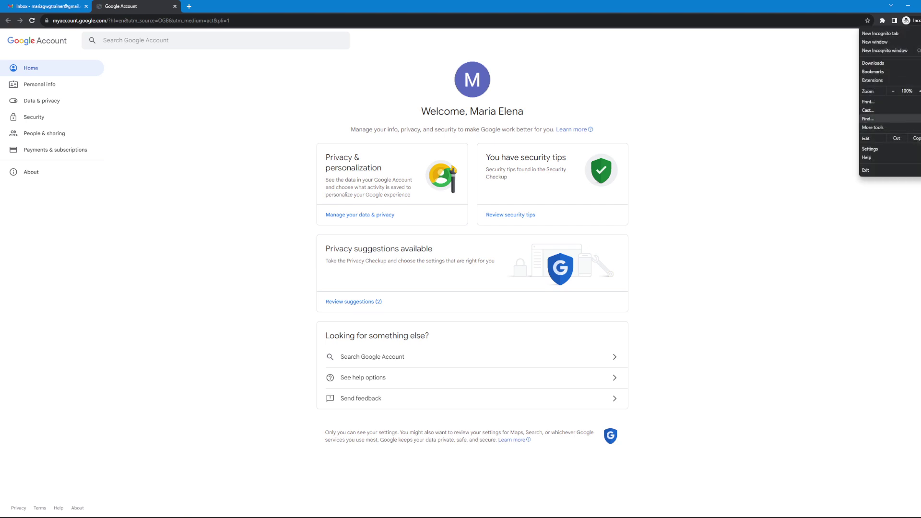
left_click(919, 90)
left_click(919, 91)
left_click(919, 90)
left_click(919, 90)
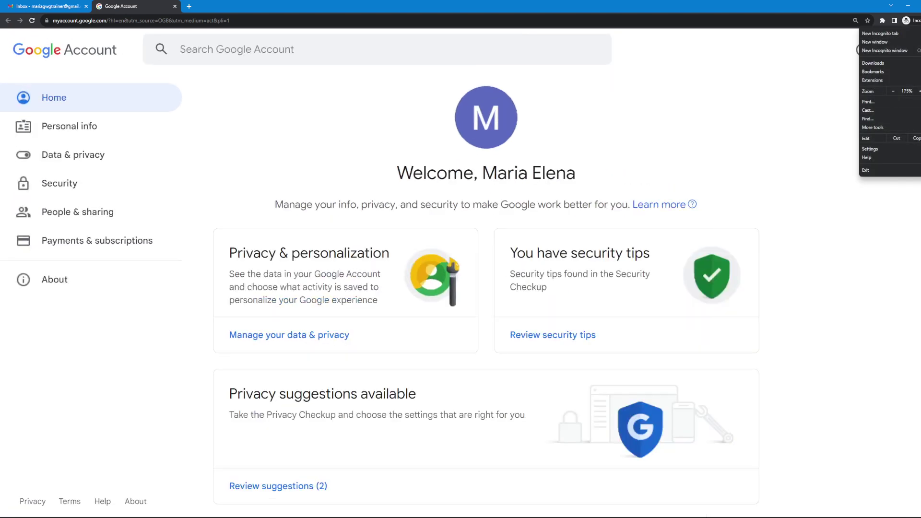
key("Escape")
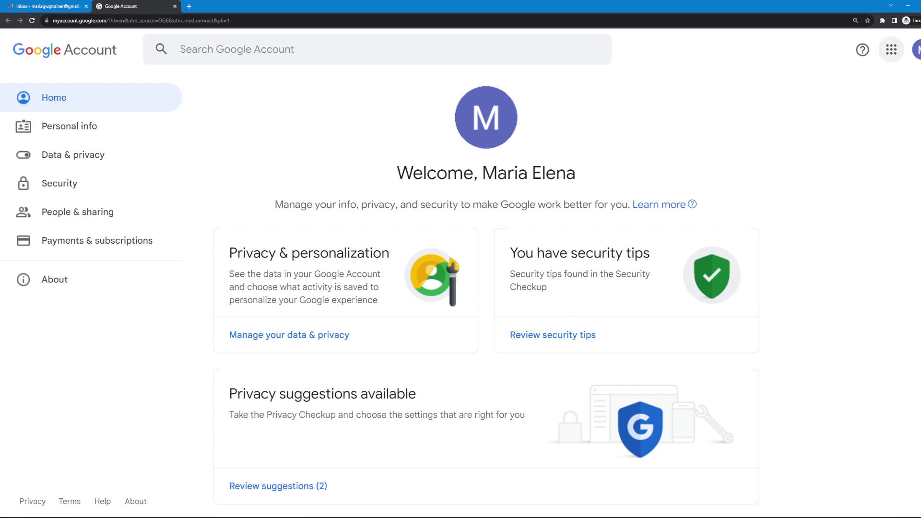
Look through the Google apps list on the account page and check the inbox tab before returning to the account page.
left_click(891, 49)
scroll(822, 127, "down", 3)
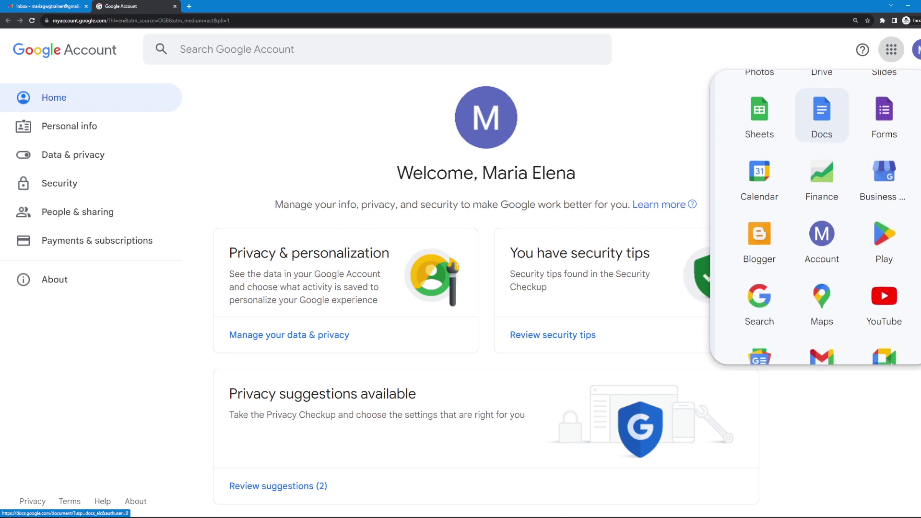
scroll(822, 153, "up", 3)
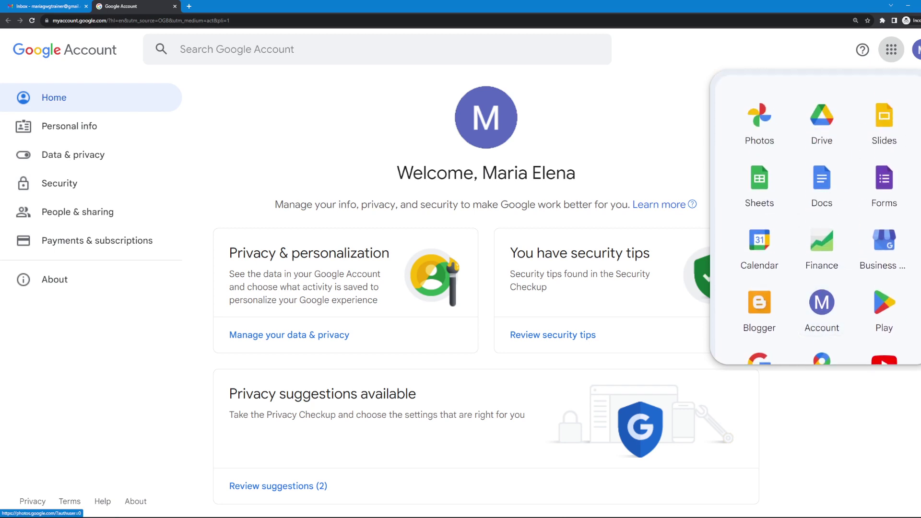
key("Escape")
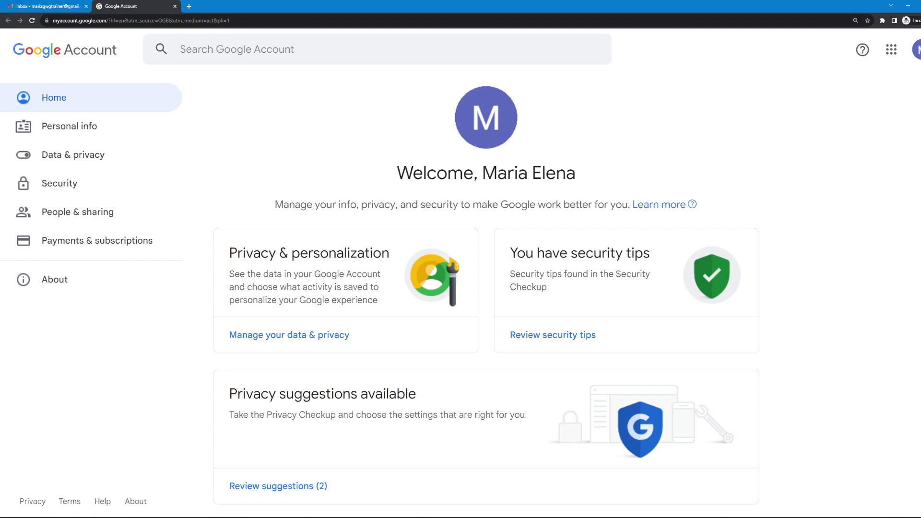
left_click(46, 6)
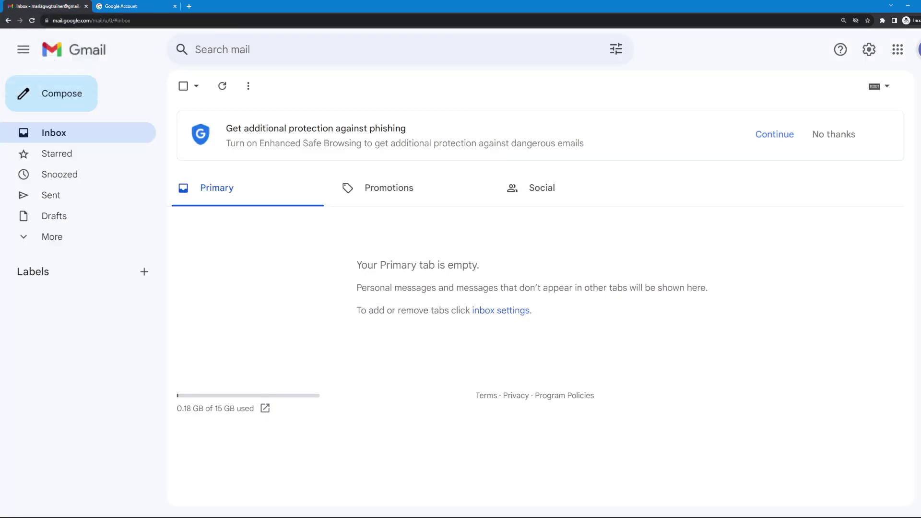
left_click(121, 7)
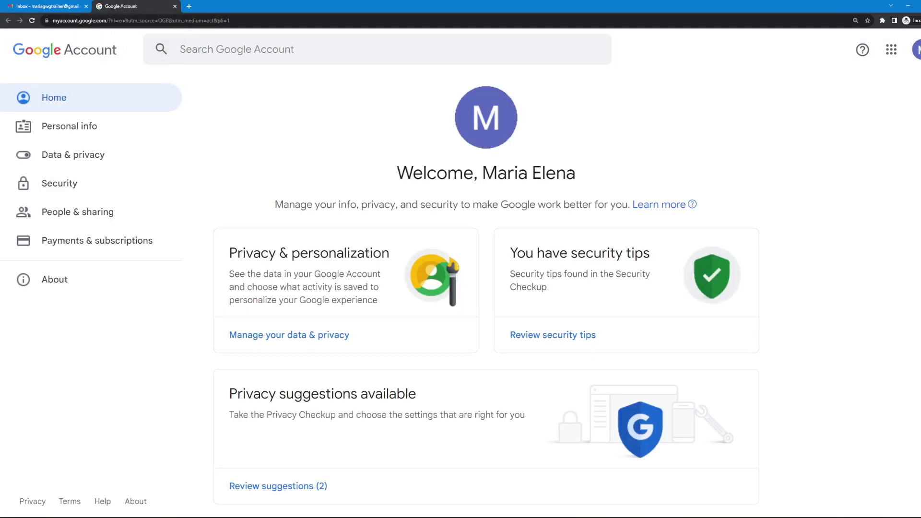
Switch to Google Drive through the Google apps list and enlarge its page to 150% browser zoom.
left_click(892, 50)
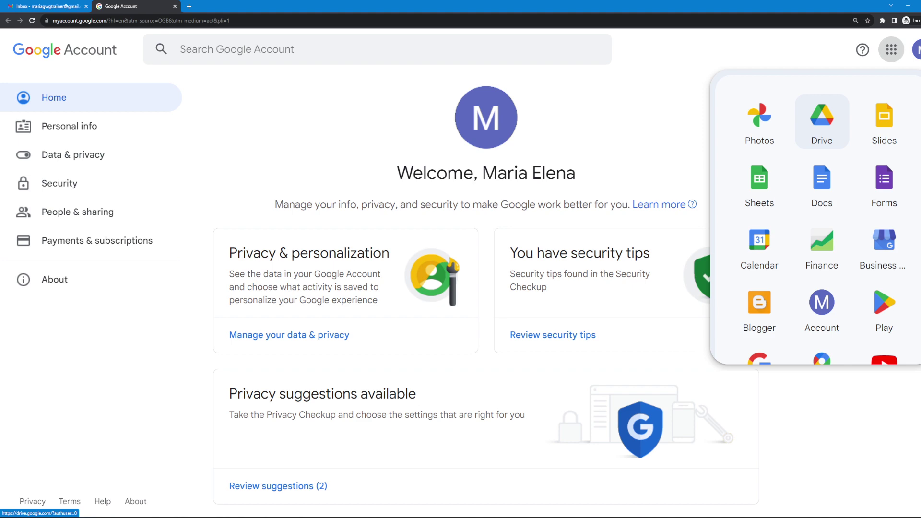
left_click(823, 121)
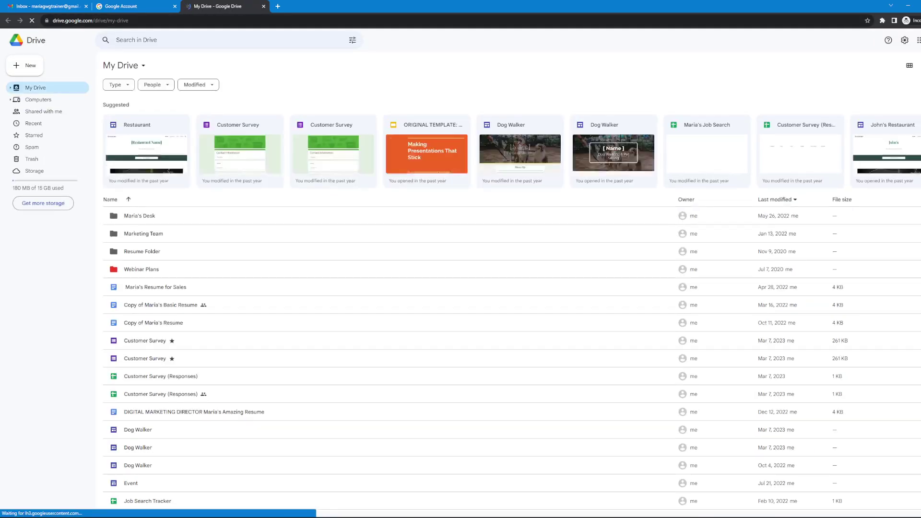
key("alt+f")
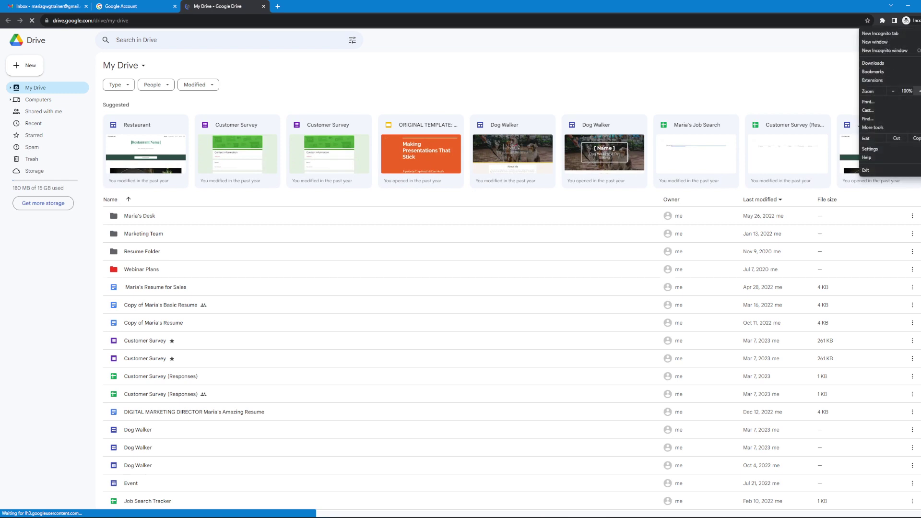
left_click(919, 91)
left_click(919, 90)
left_click(918, 91)
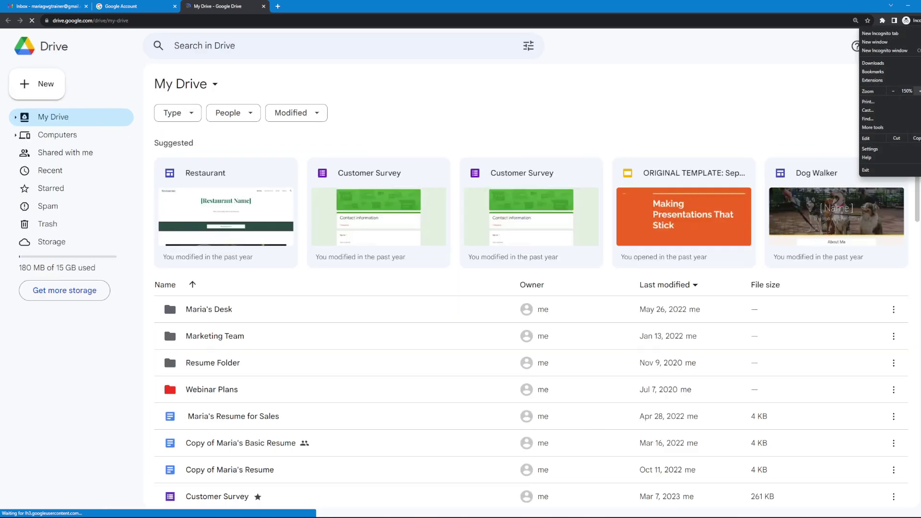
key("Escape")
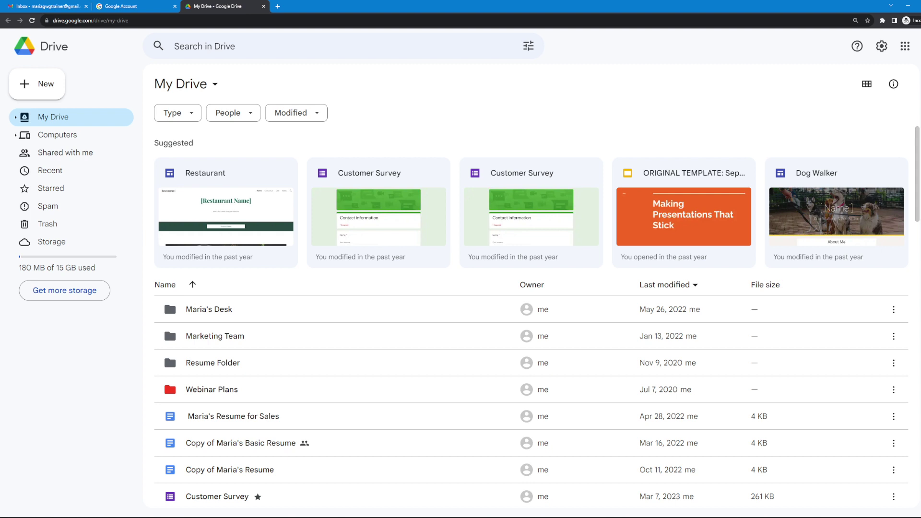
Start a new Google Docs file from a template and enlarge the template gallery to 175% browser zoom.
left_click(37, 84)
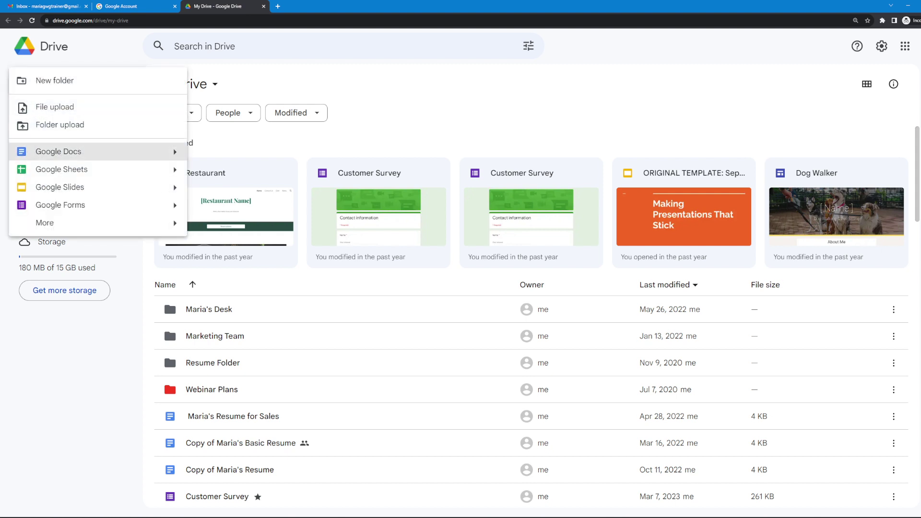
mouse_move(174, 152)
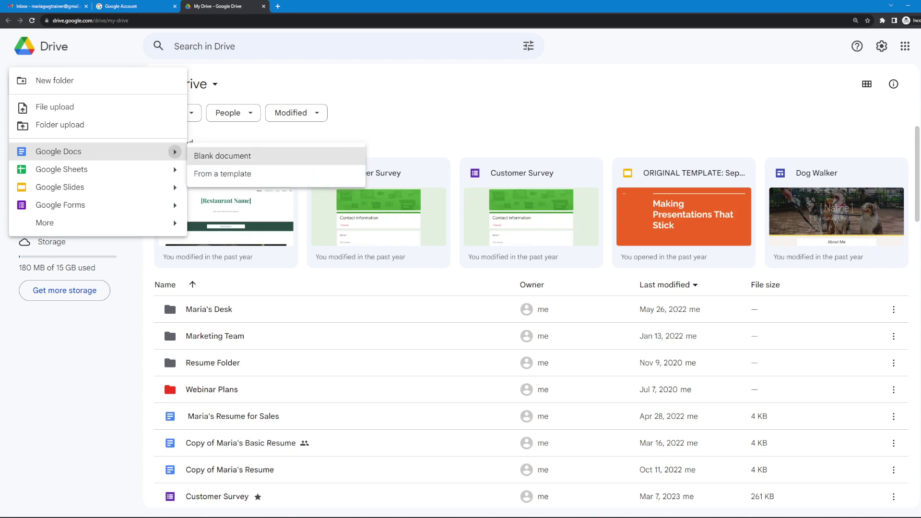
left_click(222, 173)
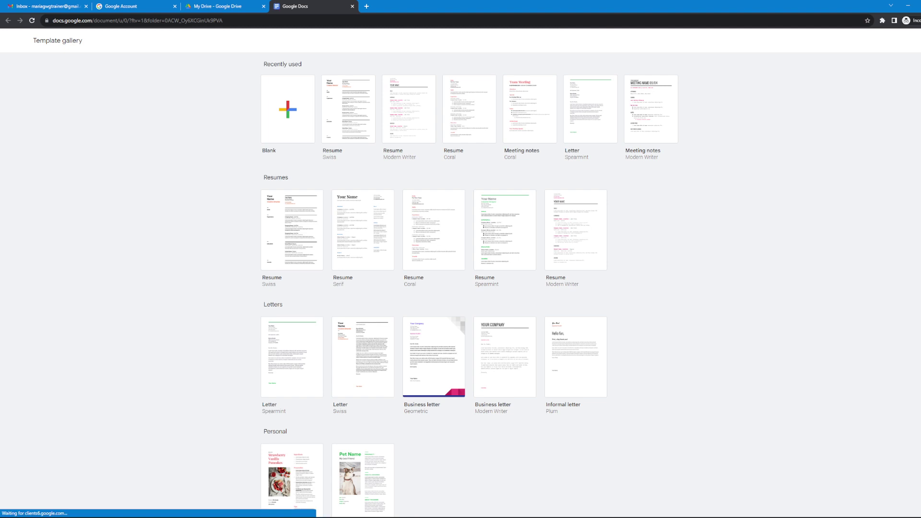
key("alt+f")
left_click(919, 91)
left_click(919, 90)
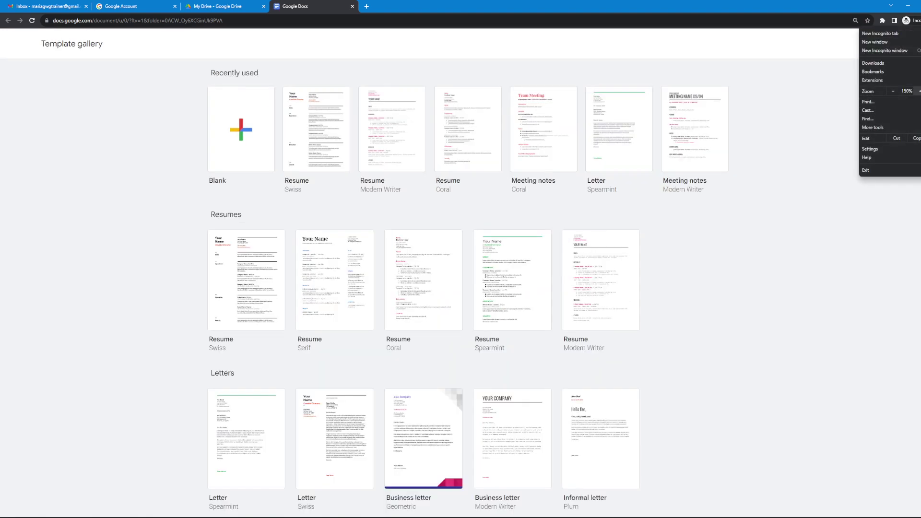
left_click(919, 90)
left_click(919, 91)
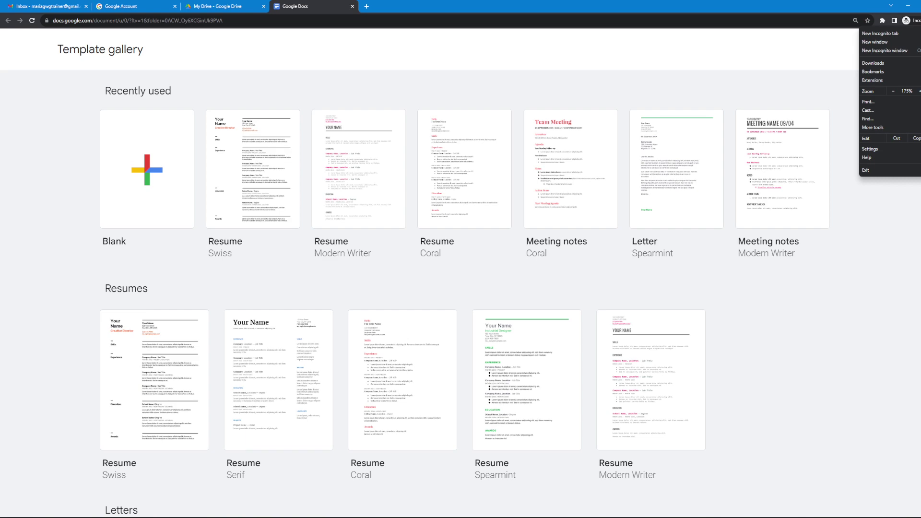
key("Escape")
Browse the template gallery and create a document from the recently used Meeting notes template in the Coral style.
scroll(403, 288, "down", 8)
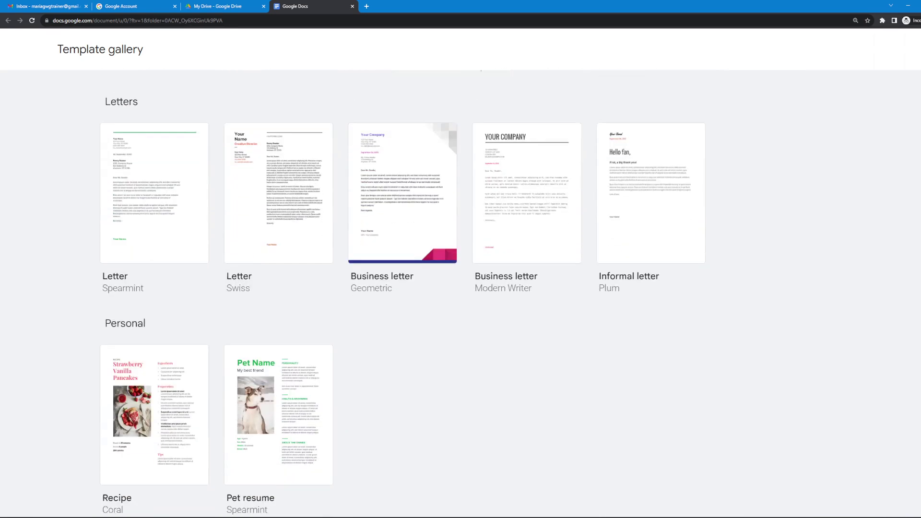
scroll(403, 287, "up", 5)
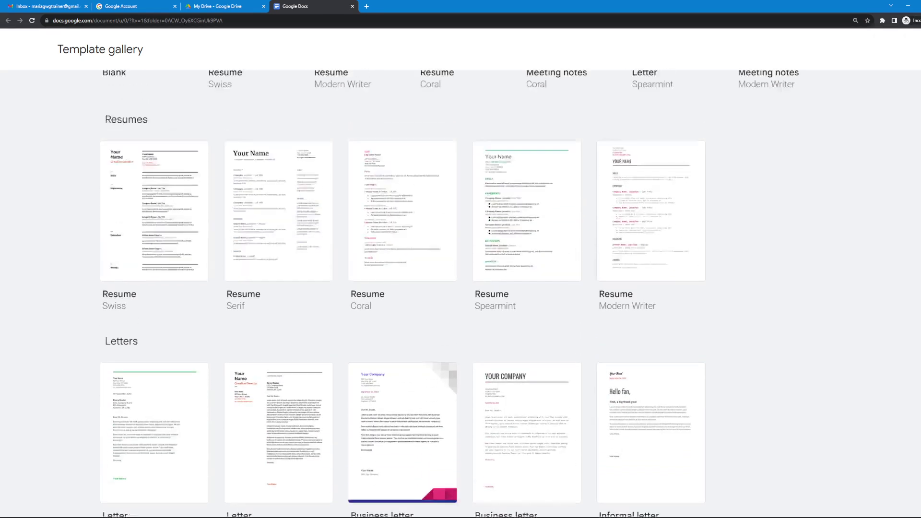
scroll(461, 288, "up", 3)
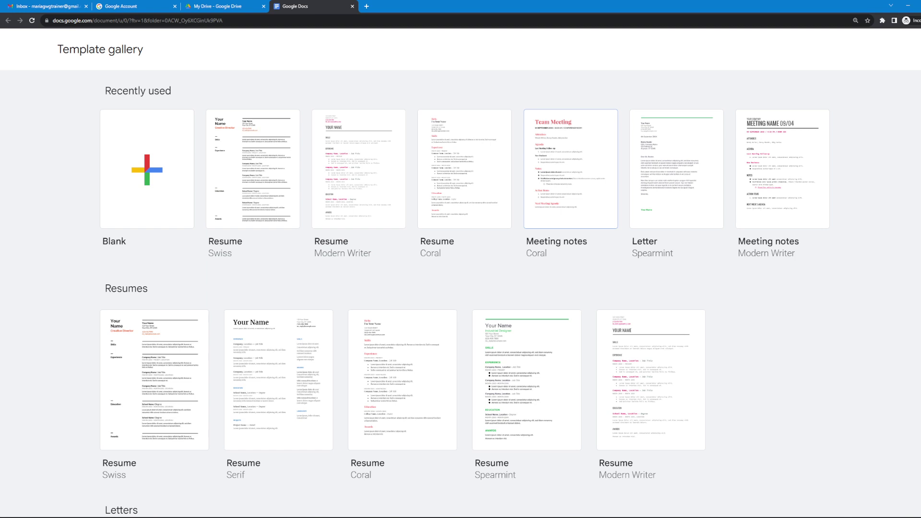
left_click(570, 169)
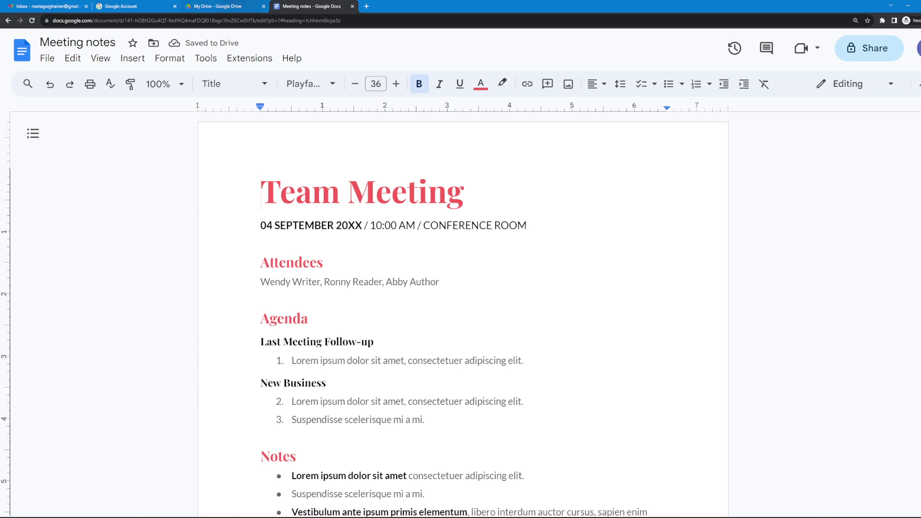
left_click(225, 6)
left_click(308, 5)
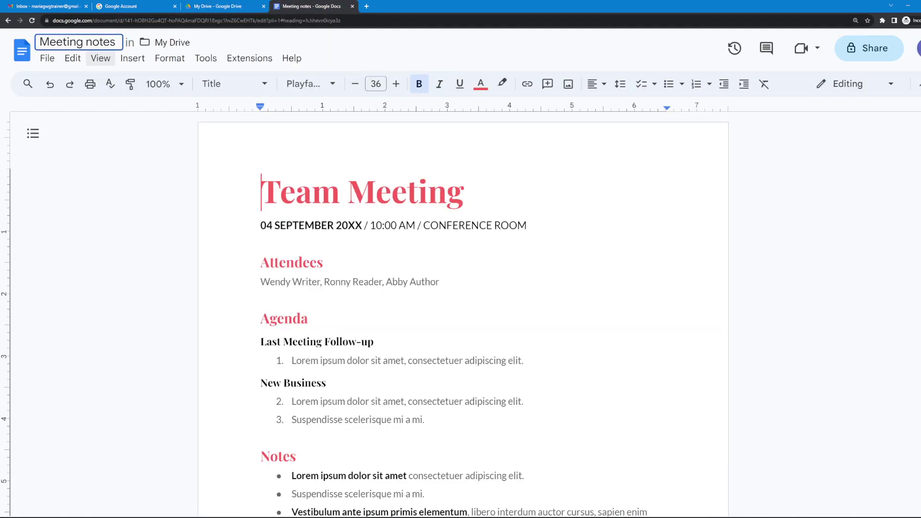
Rename the document with the account owner's first name in possessive form followed by "Meeting Notes".
left_click(111, 42)
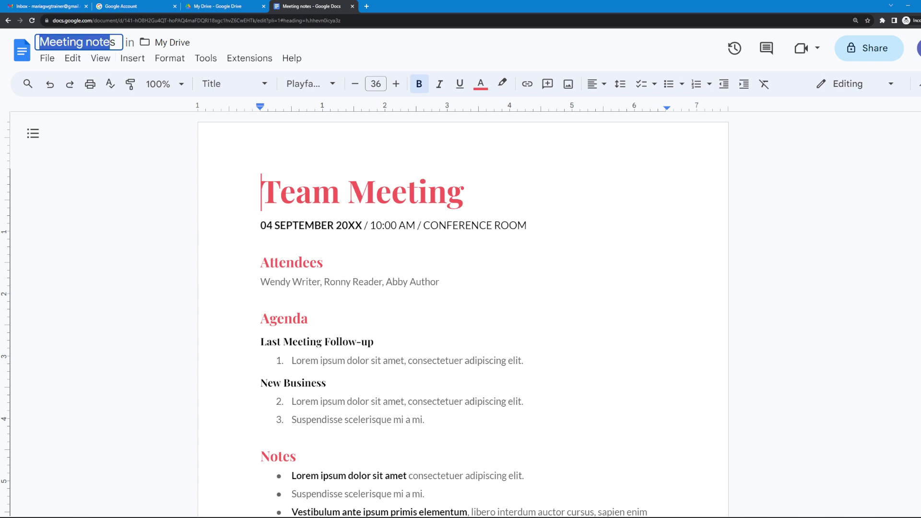
type("<aroas")
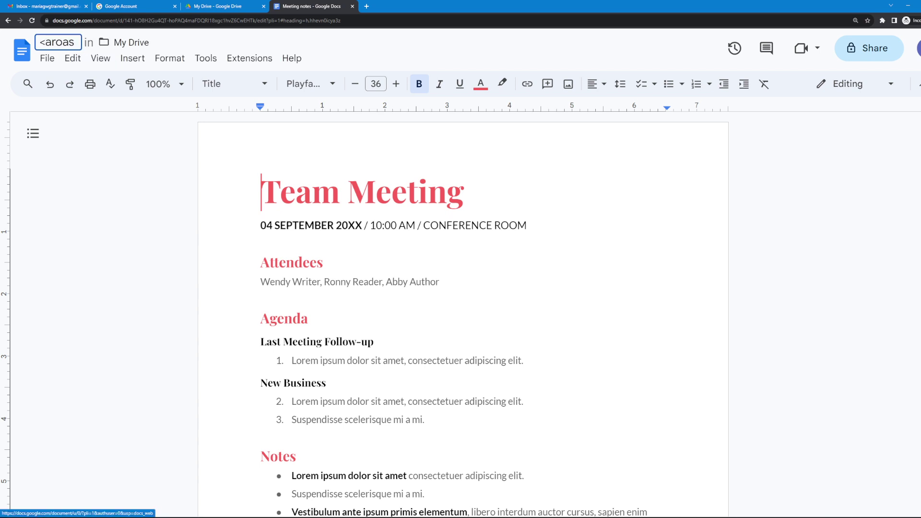
key("ctrl+a")
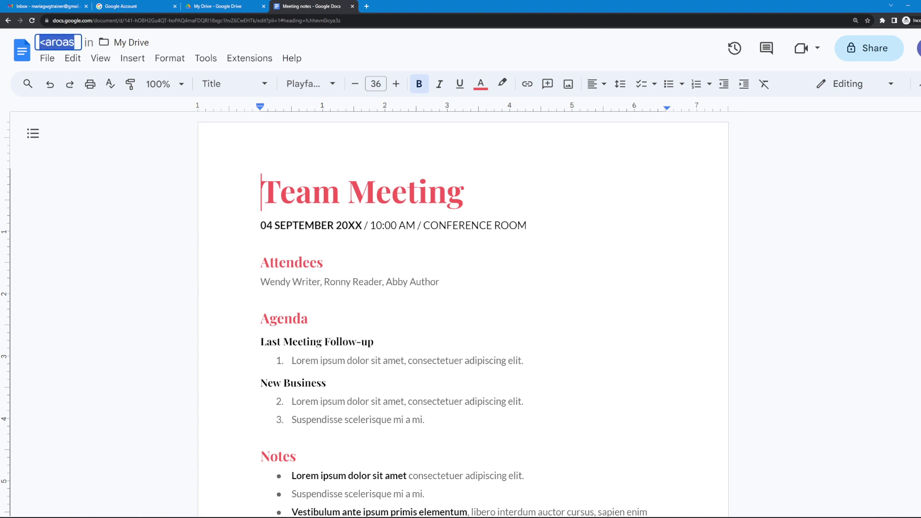
type("Maria")
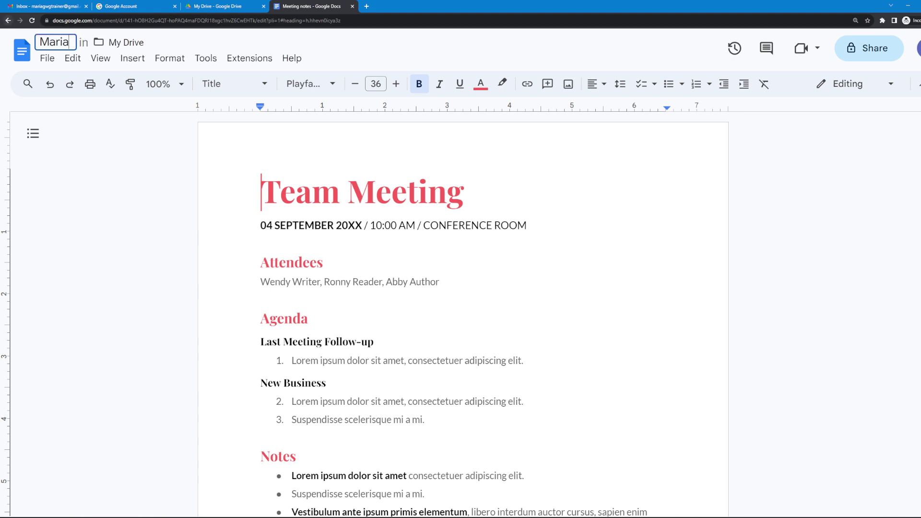
type("'")
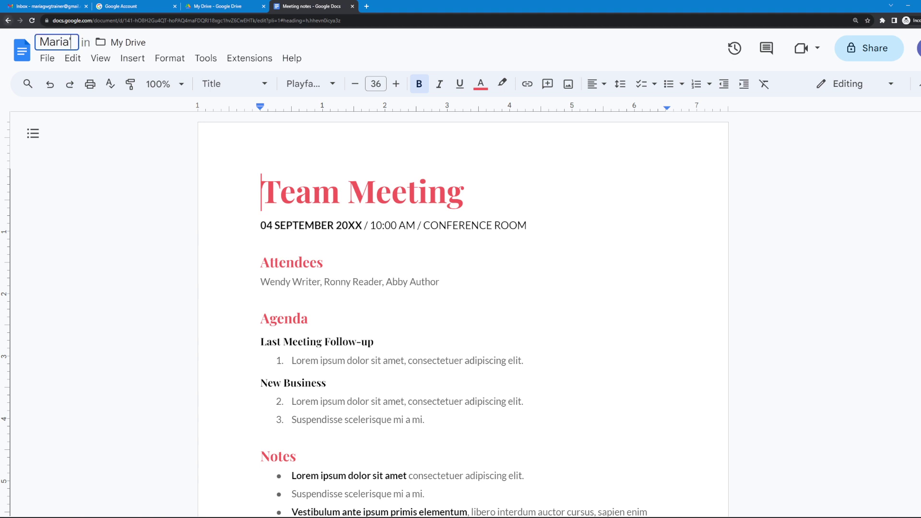
type("s Meeting Notes")
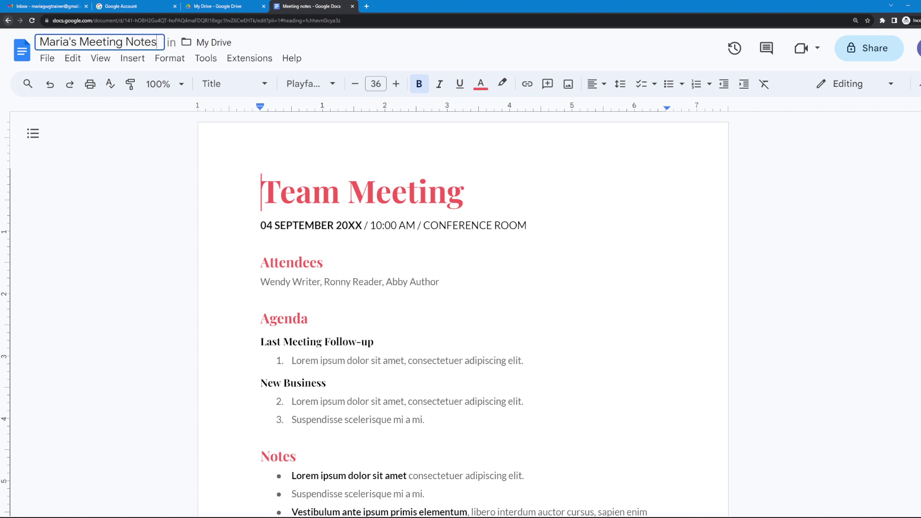
key("Return")
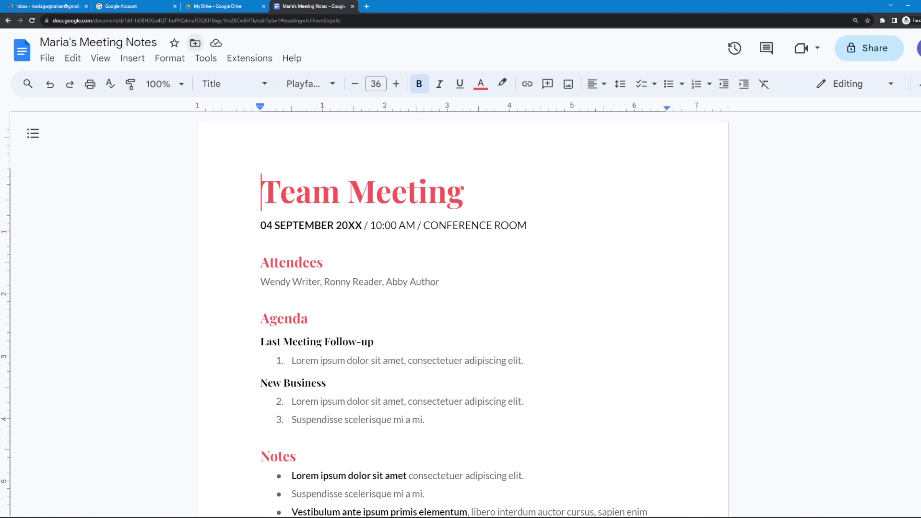
Move the document from My Drive into the owner's personal Desk folder and star it.
left_click(194, 43)
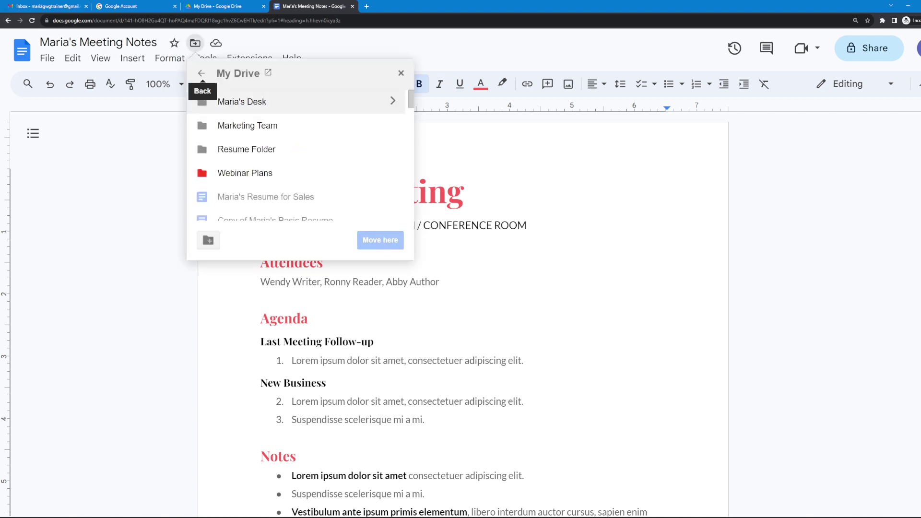
left_click(393, 101)
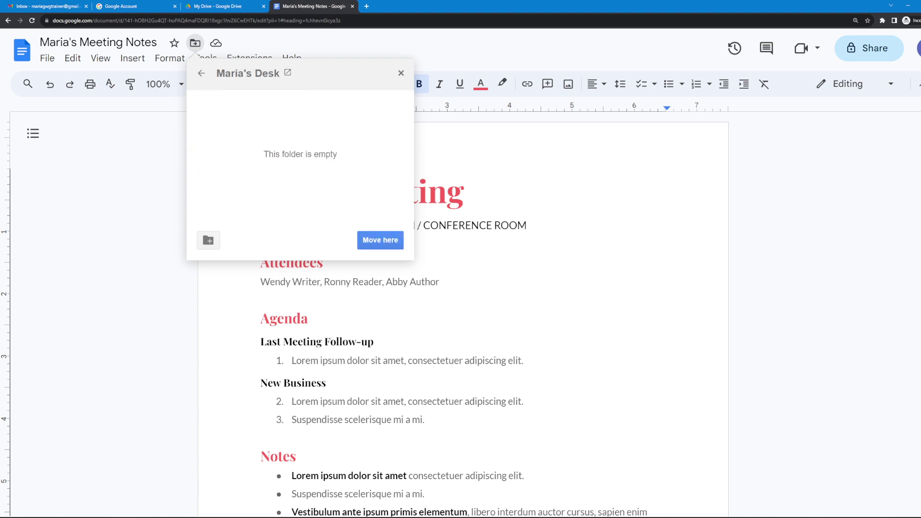
left_click(380, 240)
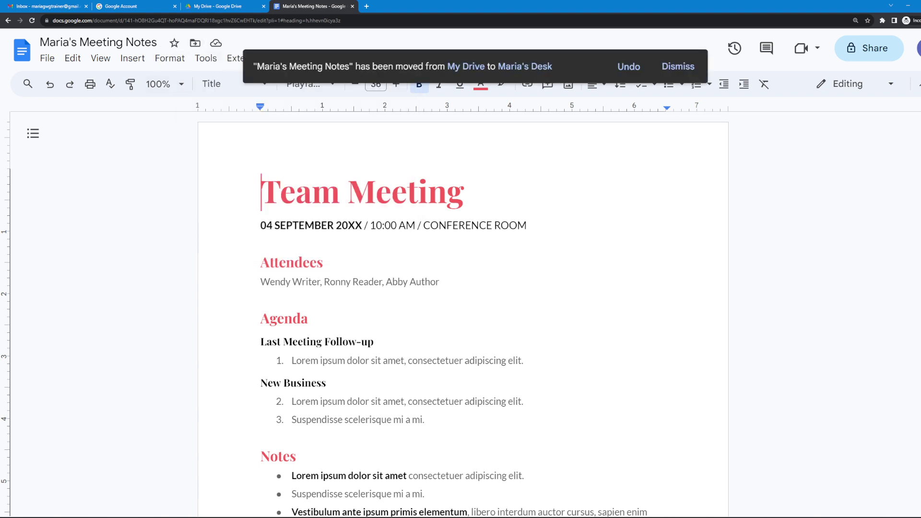
left_click(174, 43)
Replace the "Team Meeting" title with "Webinar Meeting" and open the text color choices for the selected title.
left_click(464, 192)
left_click(313, 192)
key("End")
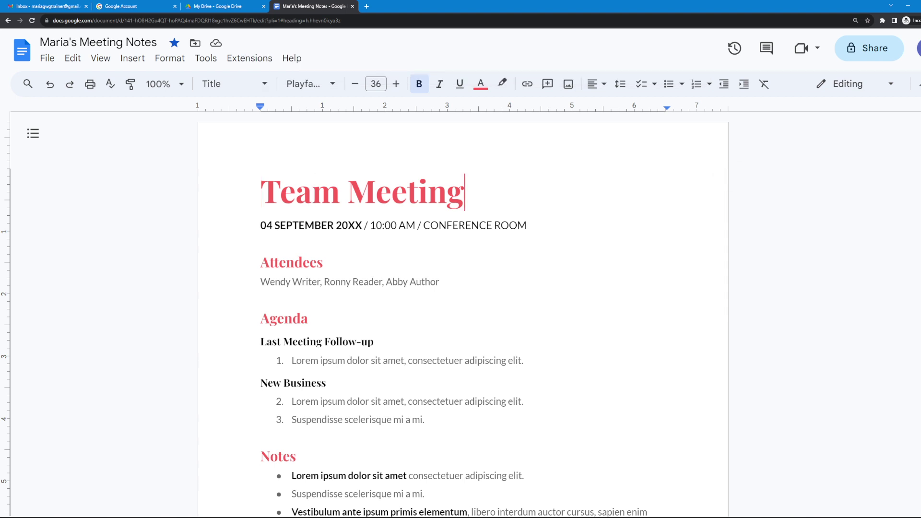
key("shift+Home")
type("Webinar Mee")
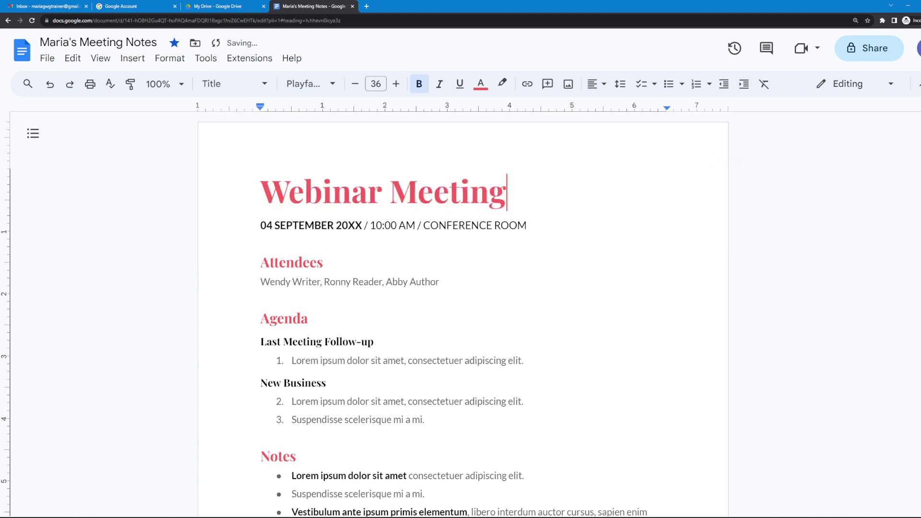
left_click_drag(507, 192, 261, 192)
left_click(481, 84)
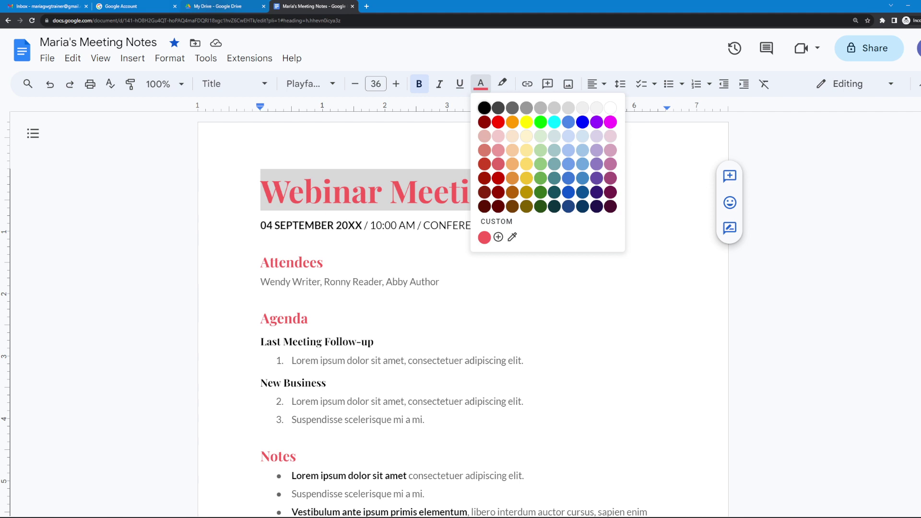
Switch to Google Drive, start a new Google Sheets file from a template, and browse the spreadsheet template gallery.
key("ctrl+shift+Tab")
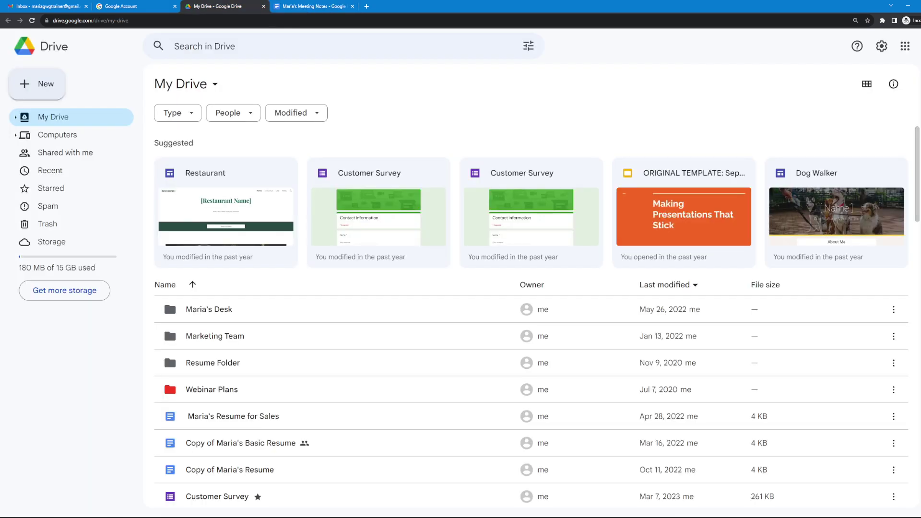
left_click(37, 84)
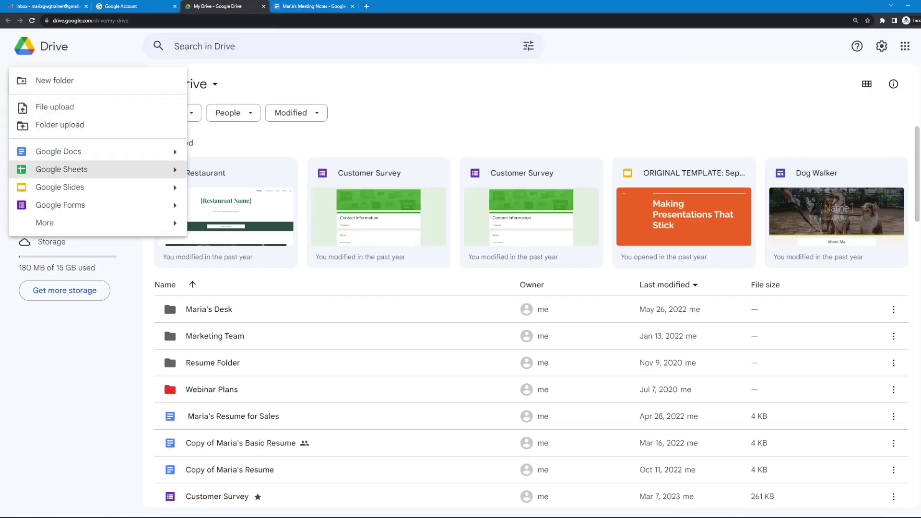
key("Right")
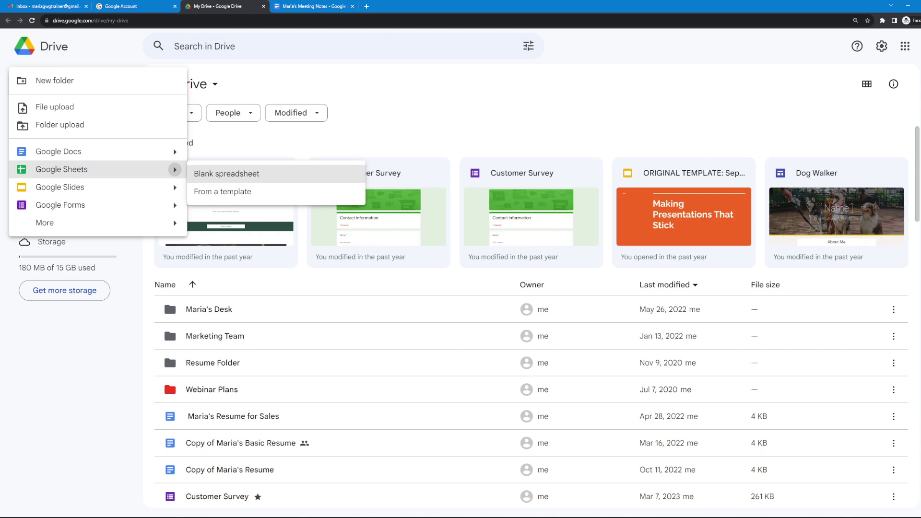
key("Down")
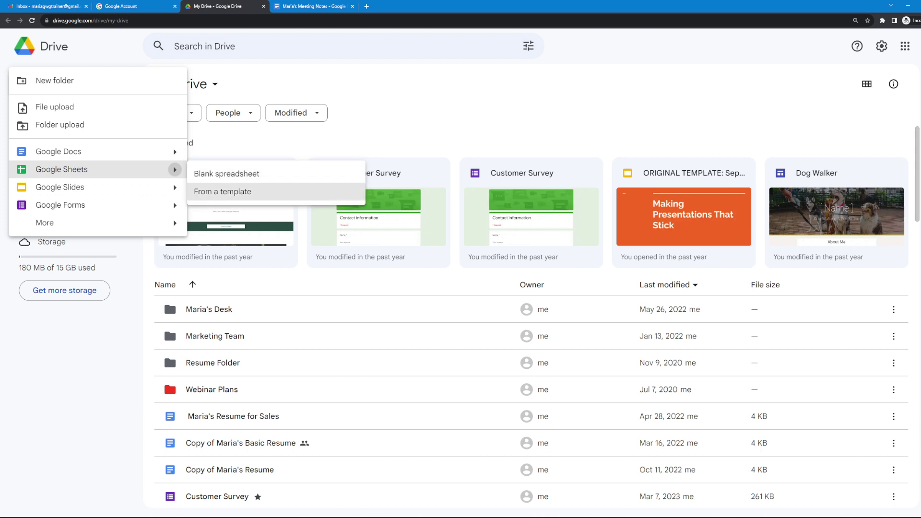
key("Return")
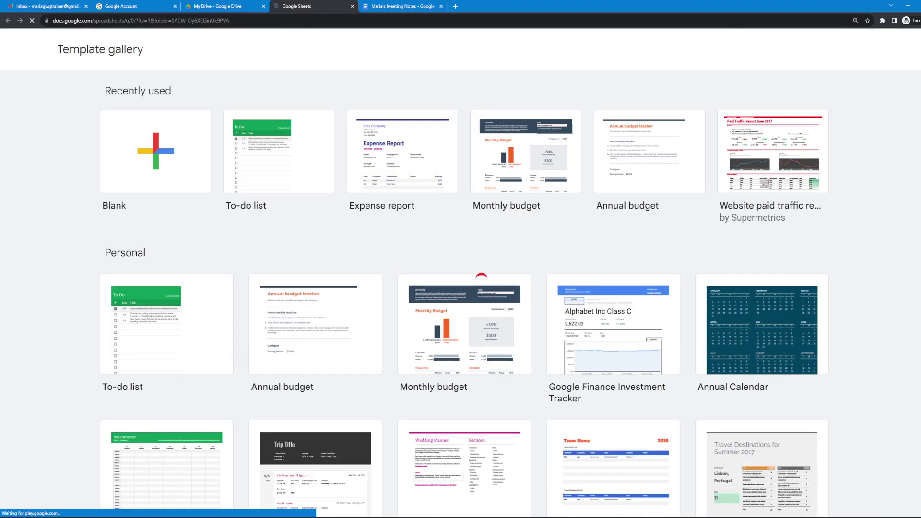
scroll(460, 293, "down", 2)
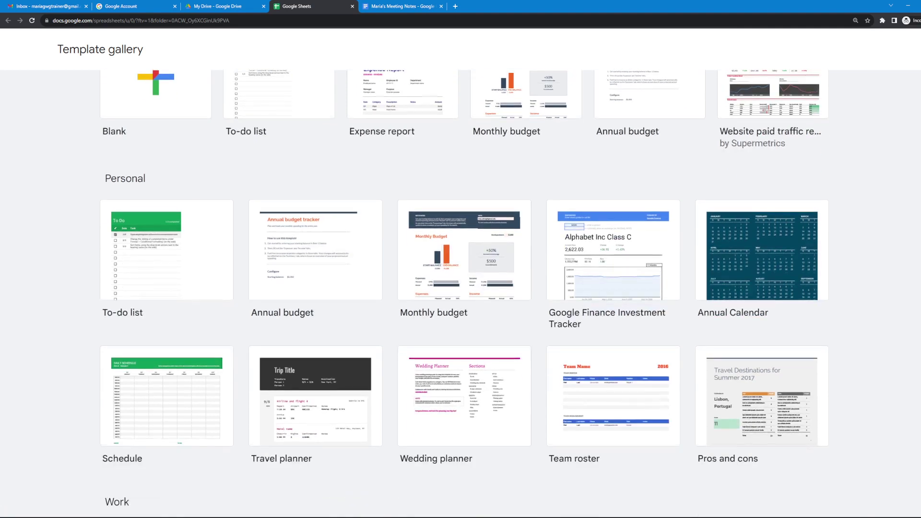
scroll(461, 293, "down", 7)
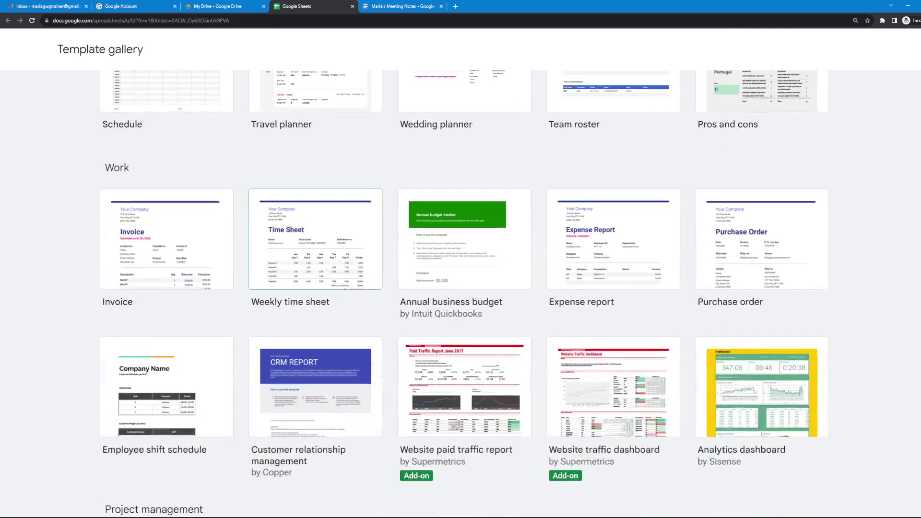
scroll(461, 292, "down", 2)
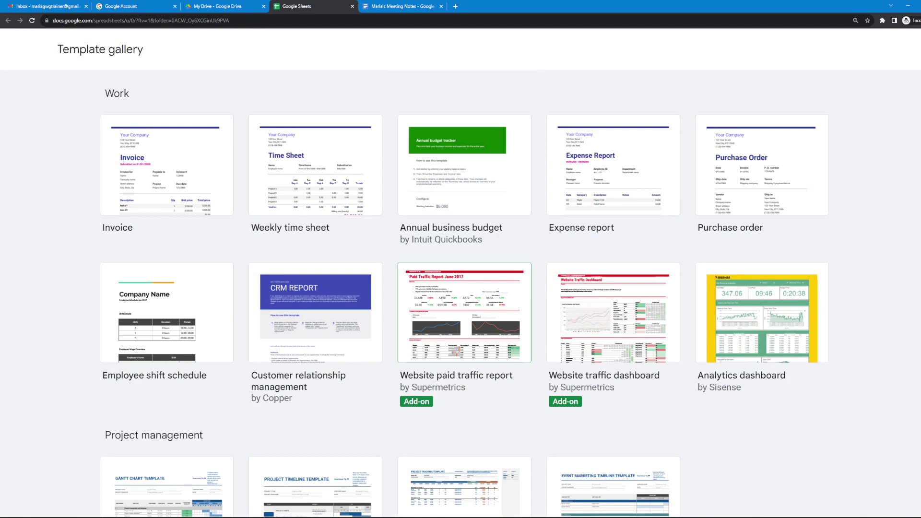
scroll(461, 293, "down", 5)
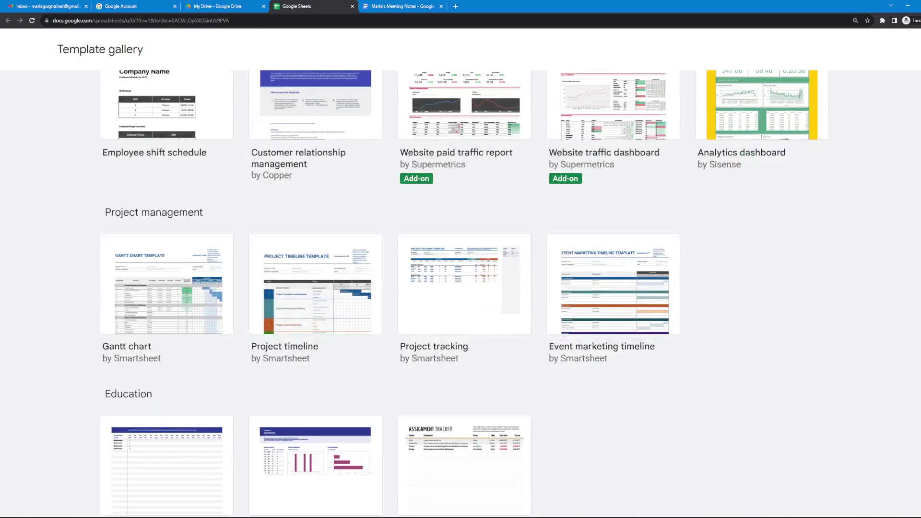
scroll(316, 283, "up", 15)
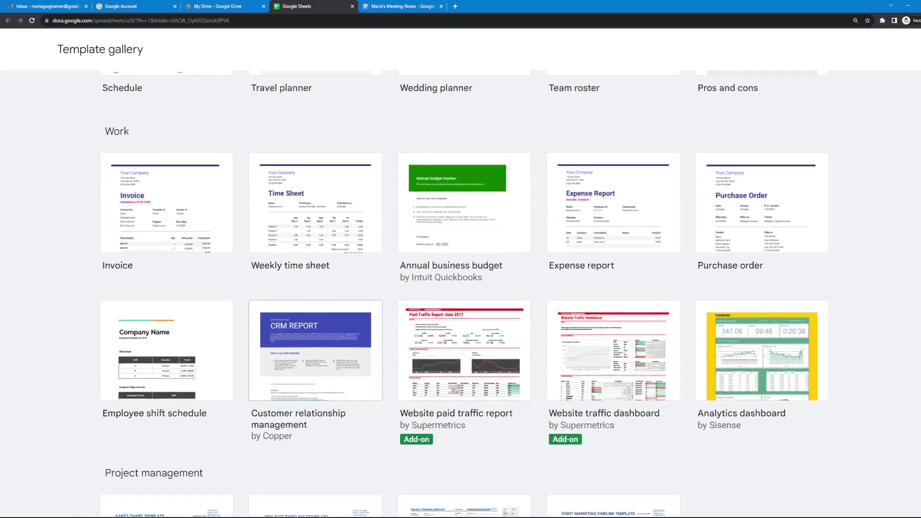
scroll(315, 283, "up", 1)
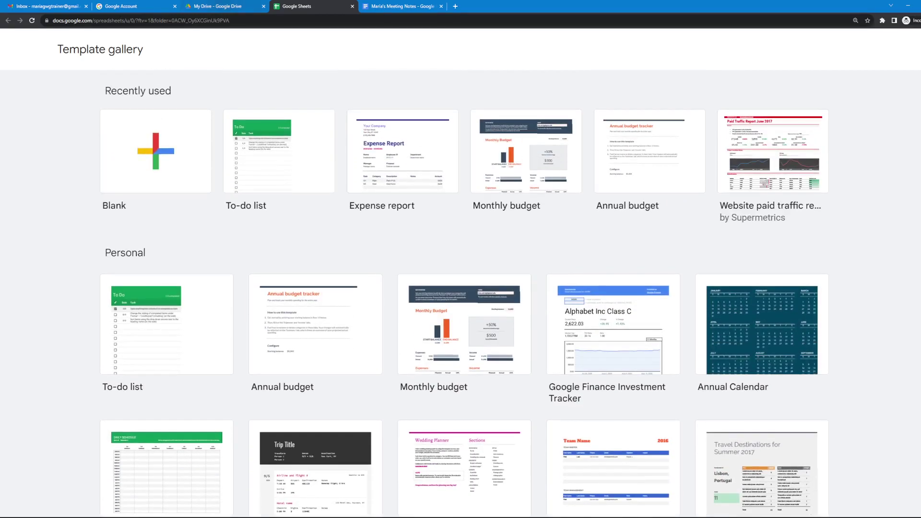
Return to Google Drive and create a Google Slides presentation from the Work section's Consulting proposal template with the snowy mountain cover.
left_click(221, 6)
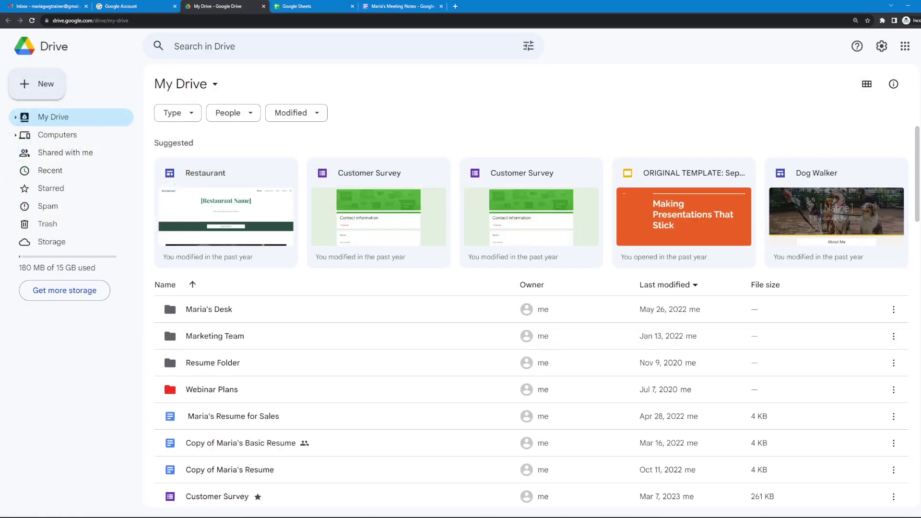
left_click(37, 84)
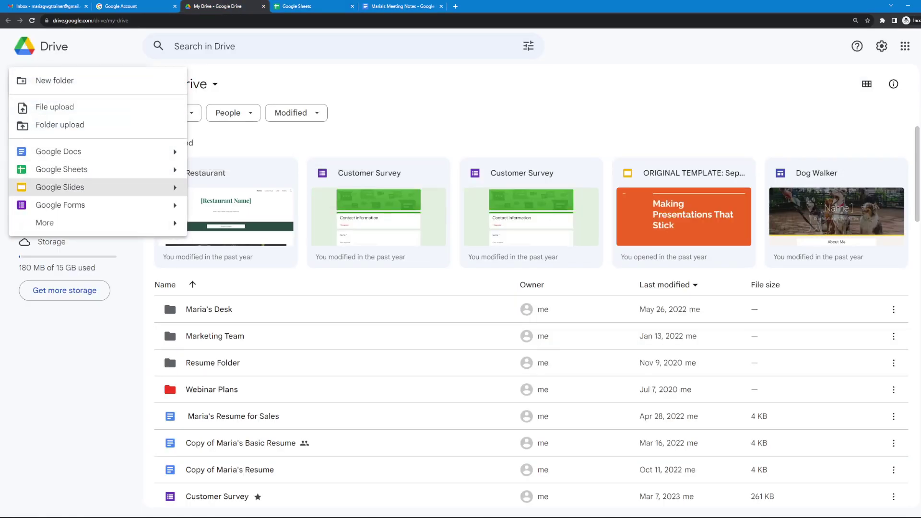
mouse_move(174, 187)
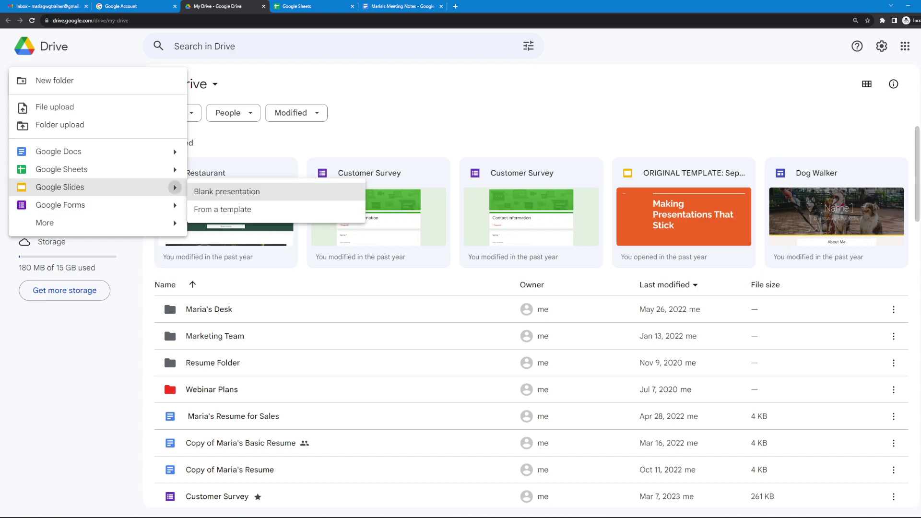
left_click(223, 209)
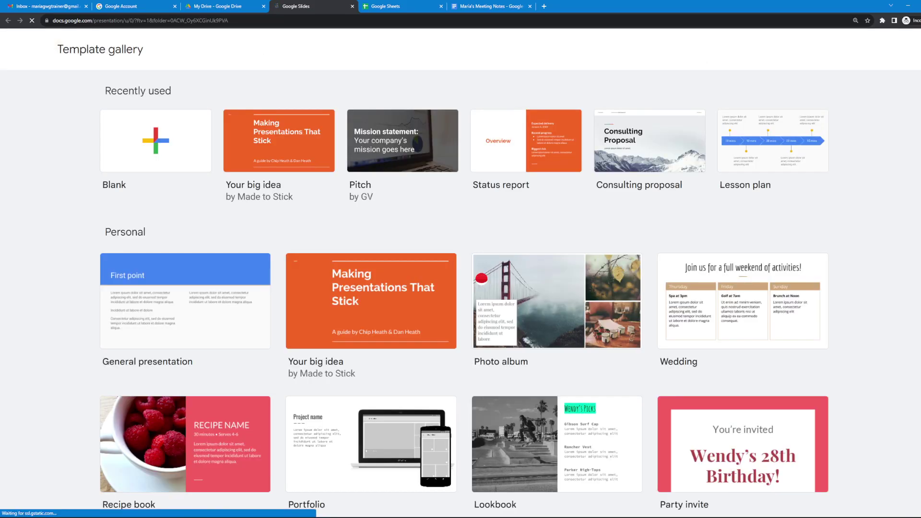
scroll(461, 292, "down", 6)
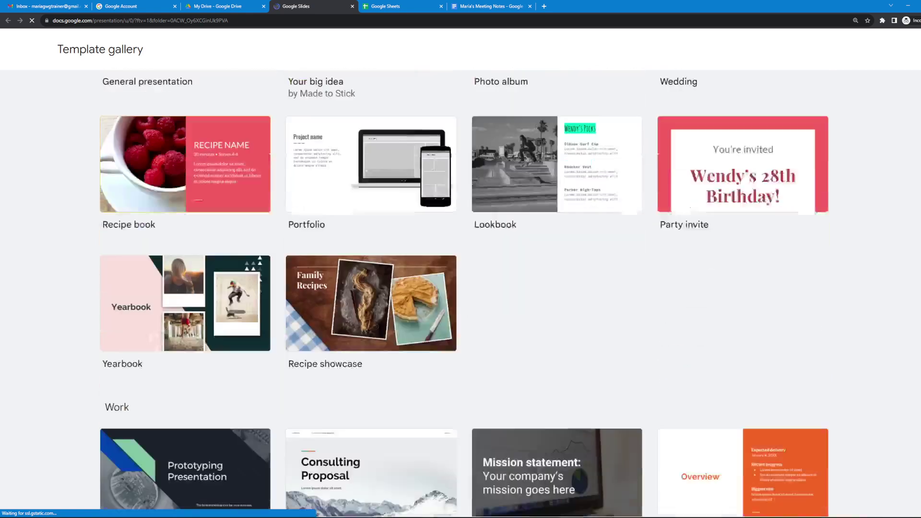
scroll(461, 293, "down", 6)
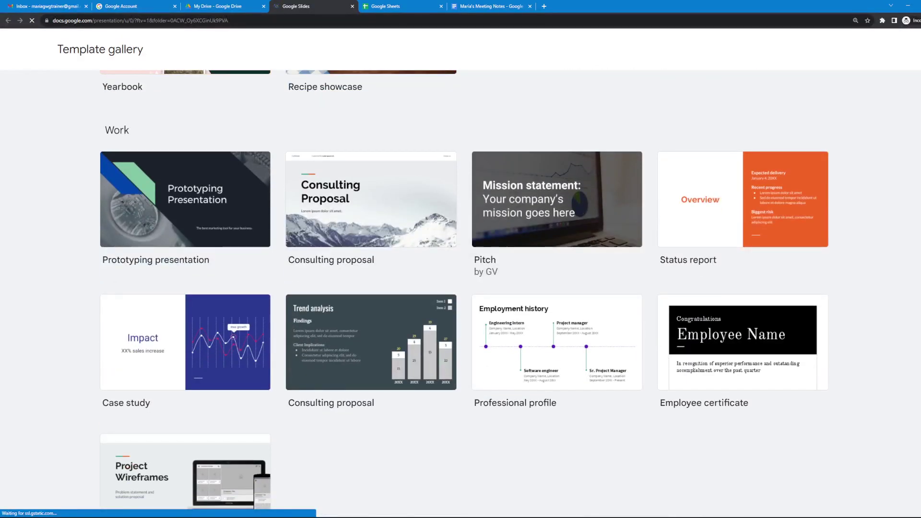
scroll(461, 288, "down", 1)
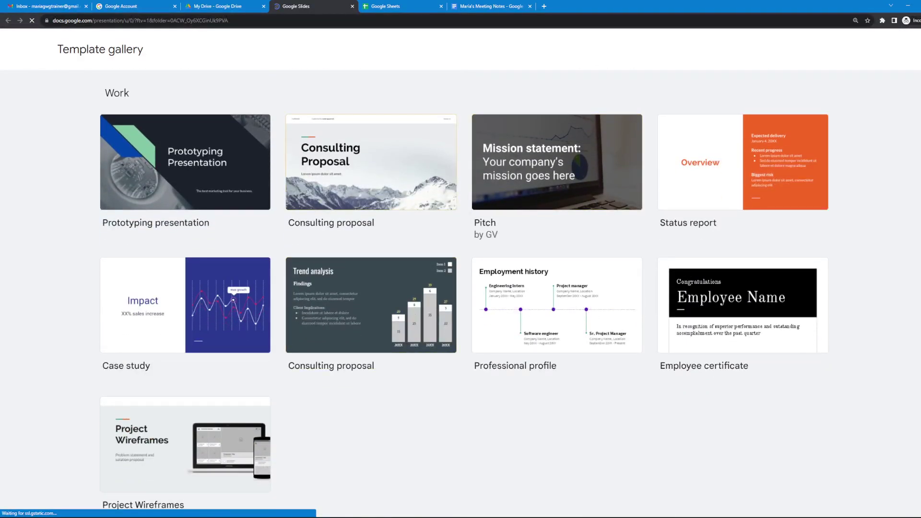
left_click(481, 279)
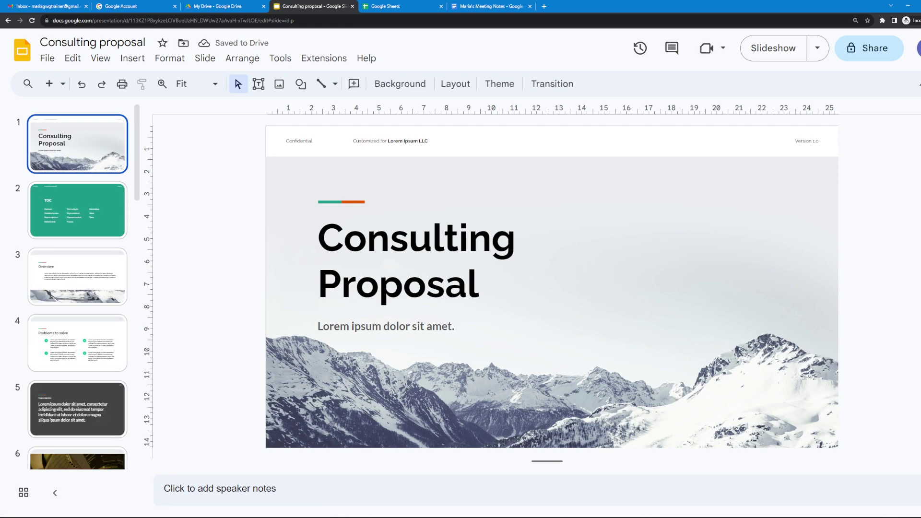
View the TOC slide, return to the title slide, and open the presentation's theme choices.
left_click(77, 211)
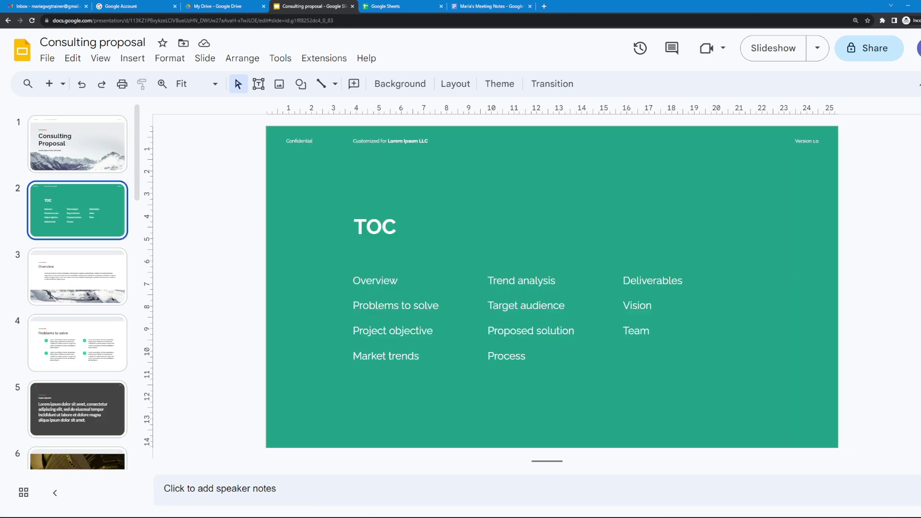
left_click(77, 144)
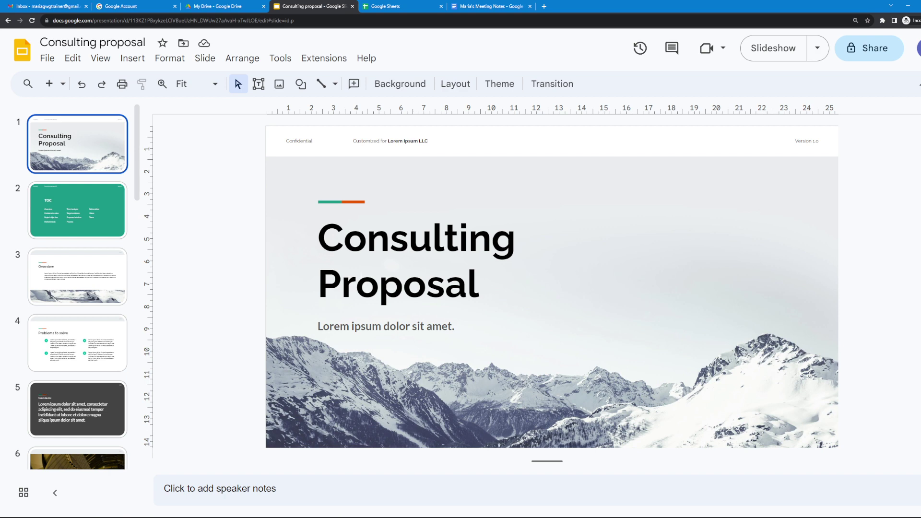
left_click(500, 84)
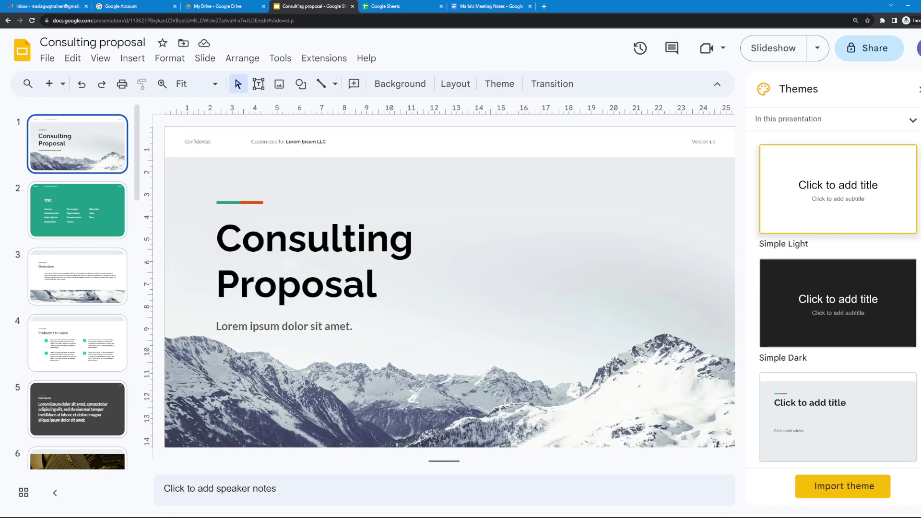
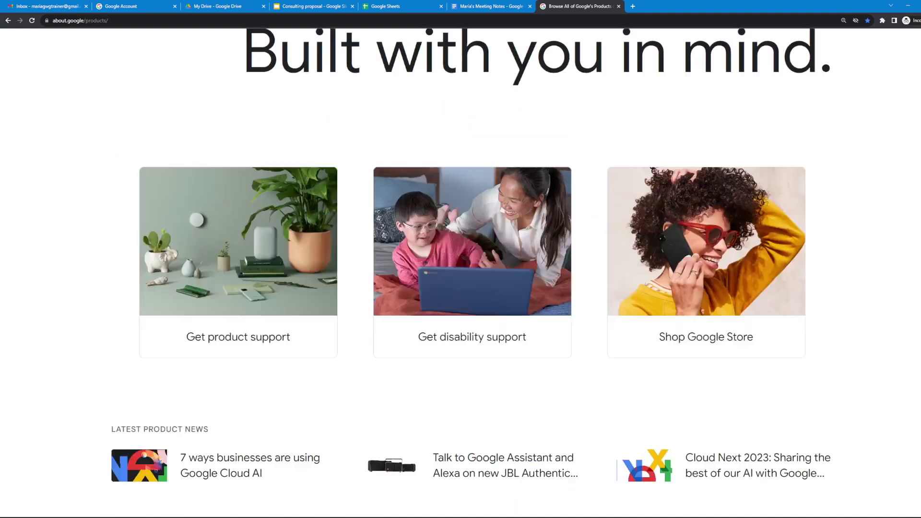
Browse Google's full product list and open Google Sites from it.
scroll(461, 269, "down", 20)
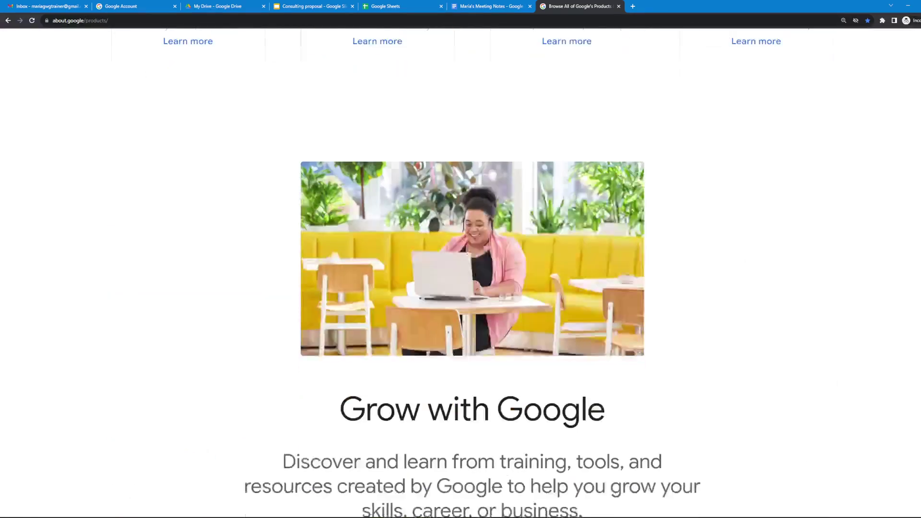
scroll(461, 268, "up", 20)
scroll(460, 269, "down", 4)
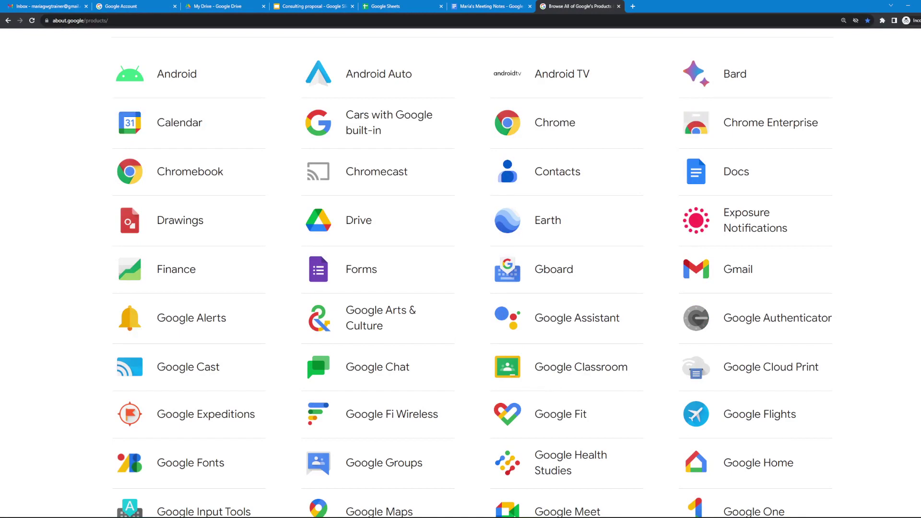
scroll(460, 269, "down", 5)
scroll(461, 269, "down", 3)
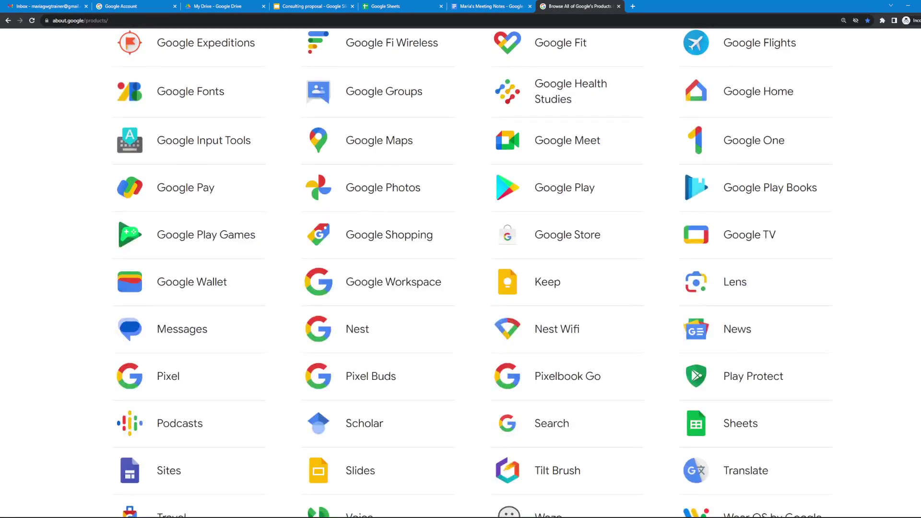
scroll(461, 269, "down", 2)
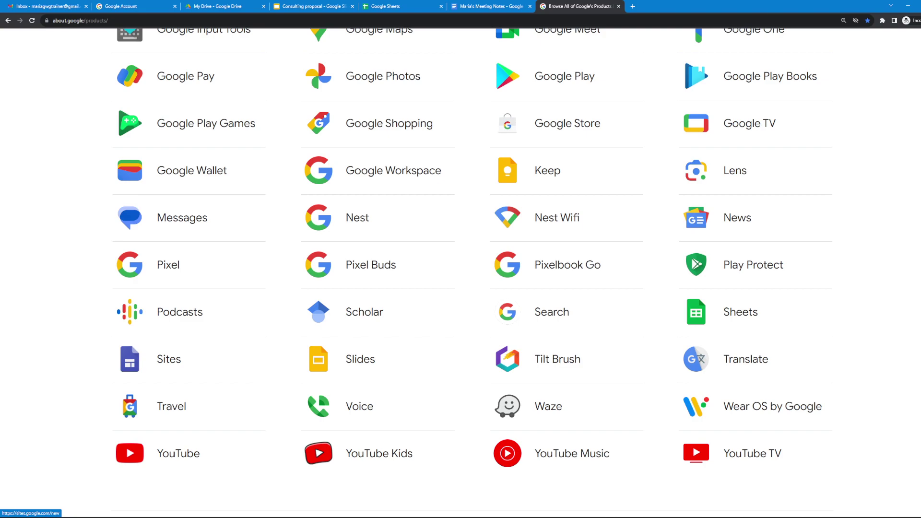
left_click(169, 359)
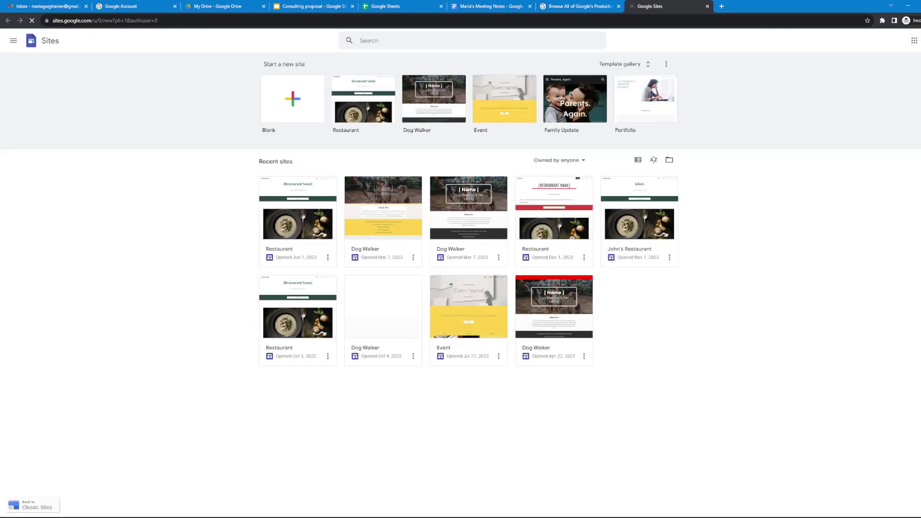
Look over the recent sites in Google Sites and open the Restaurant site last opened Jun 1, 2023.
left_click(920, 20)
key("ctrl+plus")
key("ctrl+plus")
key("ctrl+plus")
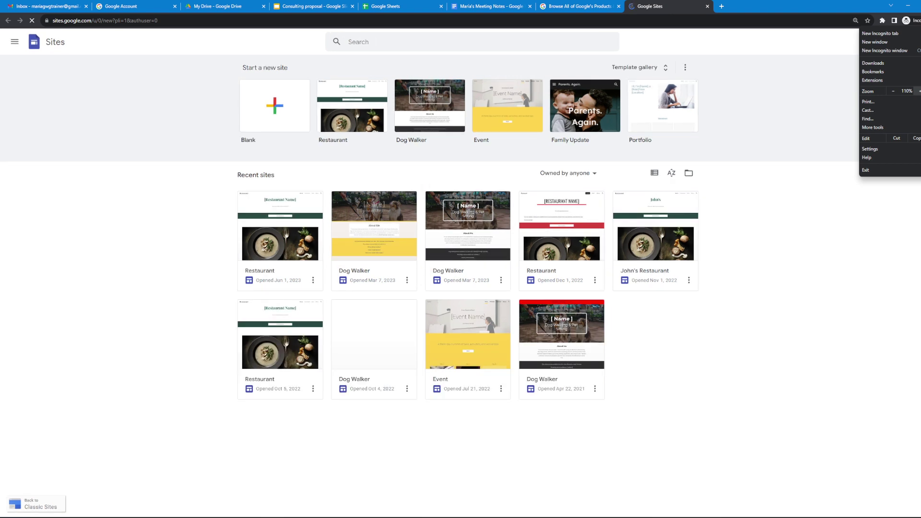
key("Escape")
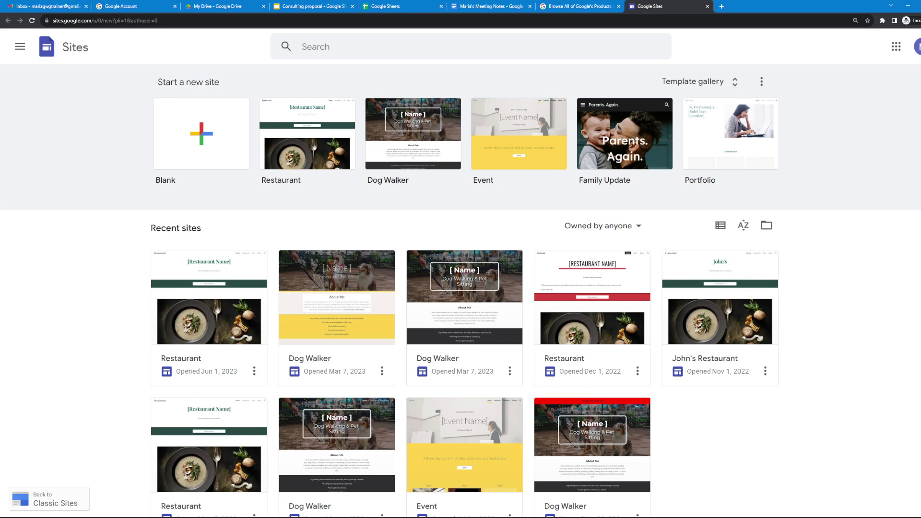
scroll(465, 317, "down", 1)
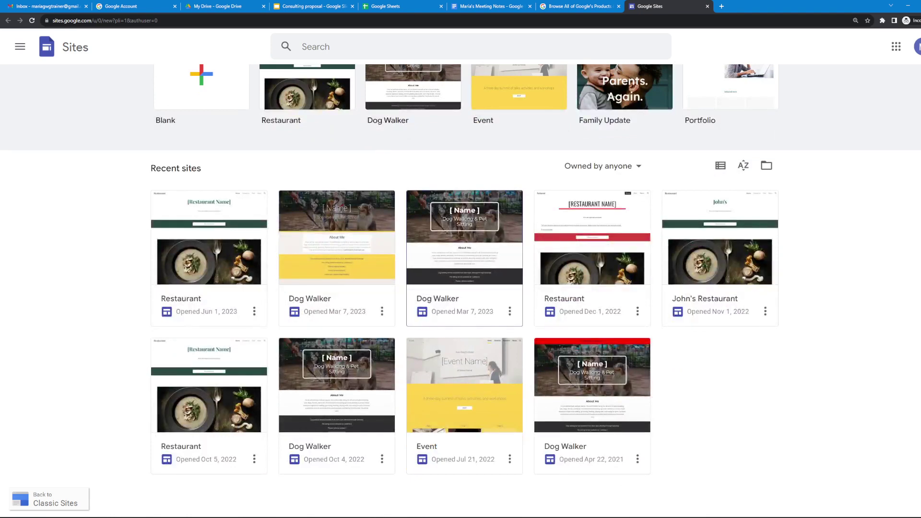
scroll(464, 317, "up", 1)
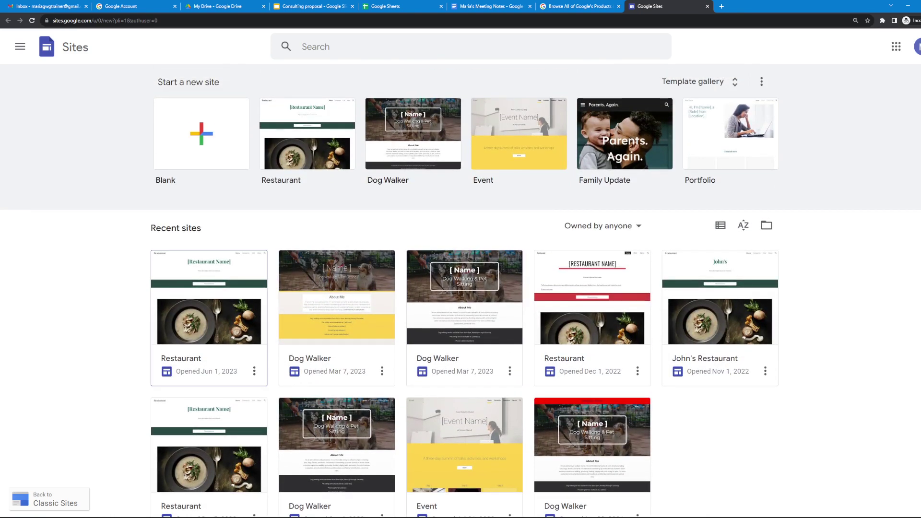
left_click(209, 316)
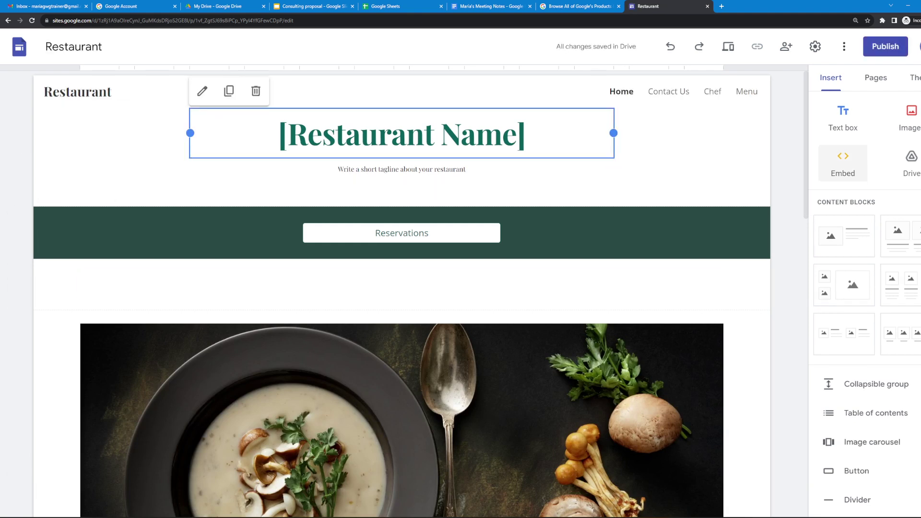
Examine the Restaurant site's page list and theme choices, and return to the insertable elements.
left_click(876, 77)
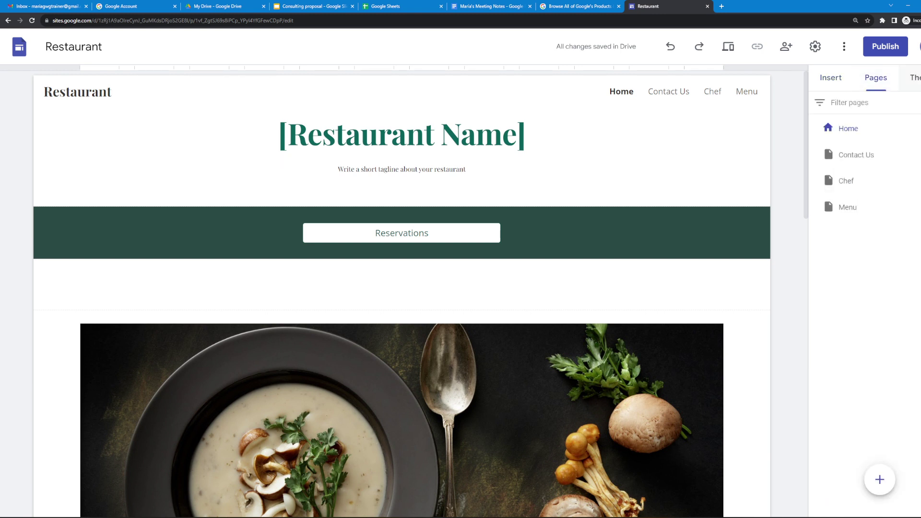
left_click(914, 77)
scroll(869, 302, "down", 2)
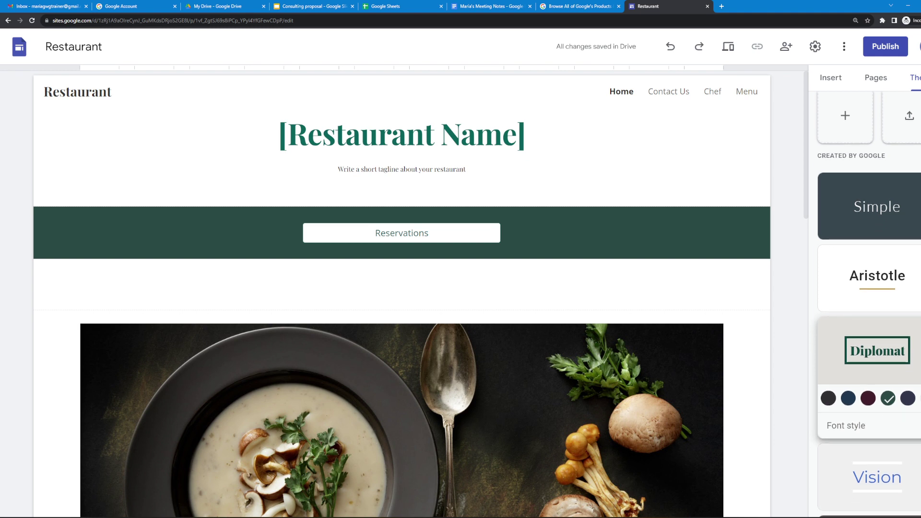
scroll(869, 297, "down", 1)
scroll(869, 297, "up", 4)
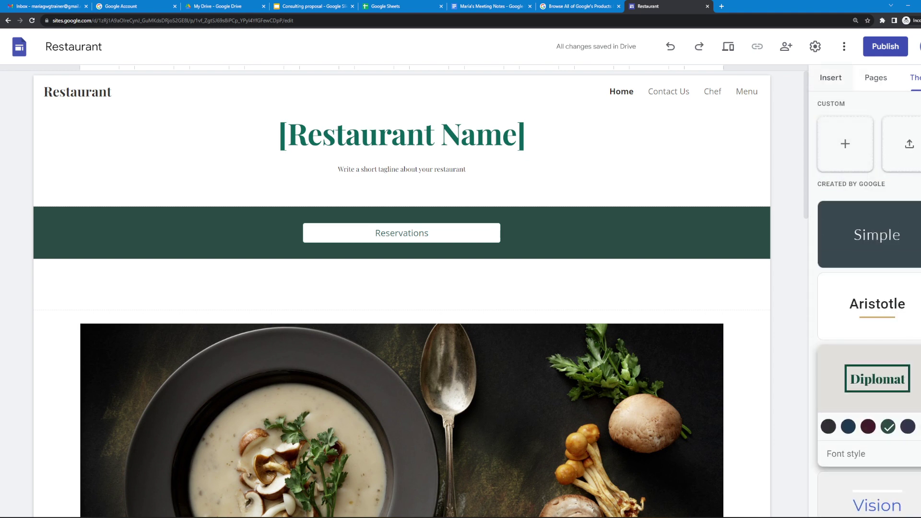
left_click(830, 78)
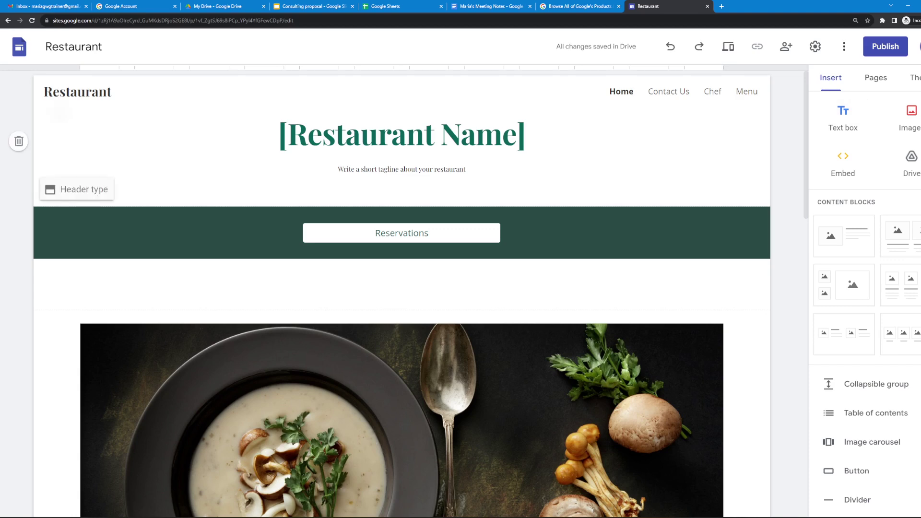
Review the Restaurant home page's sections and the elements that can be inserted into the site.
scroll(404, 288, "down", 2)
scroll(403, 288, "down", 10)
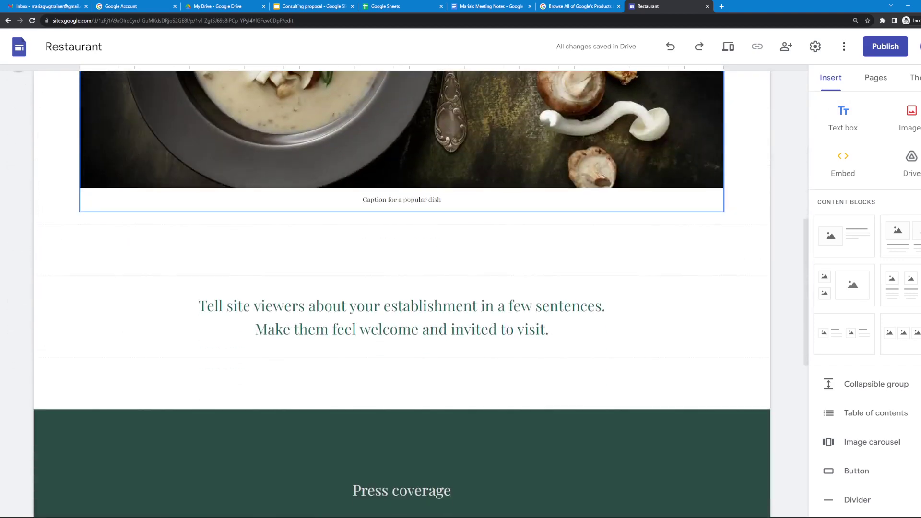
scroll(864, 247, "down", 4)
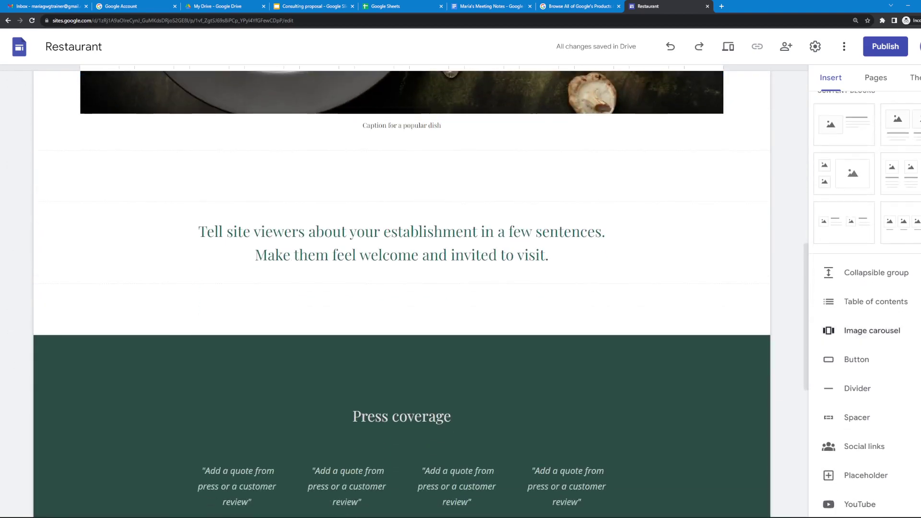
scroll(863, 246, "down", 3)
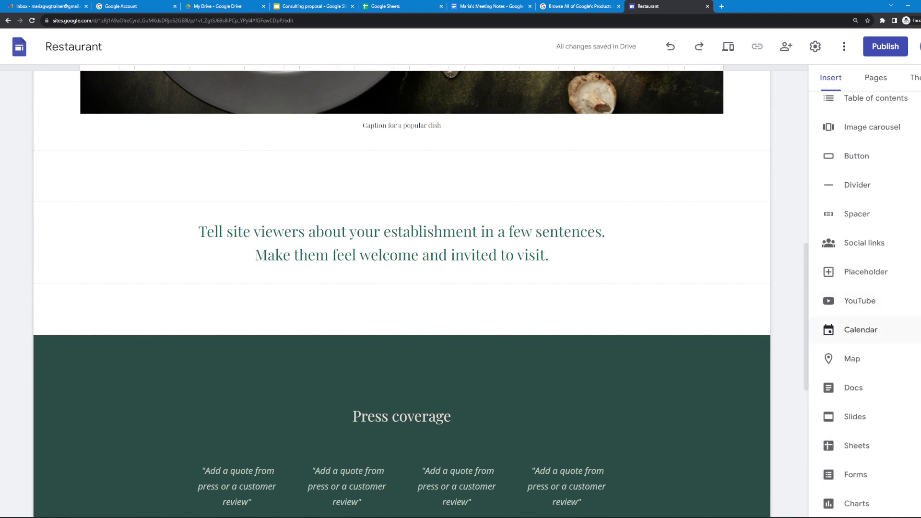
scroll(864, 329, "up", 4)
scroll(401, 192, "up", 5)
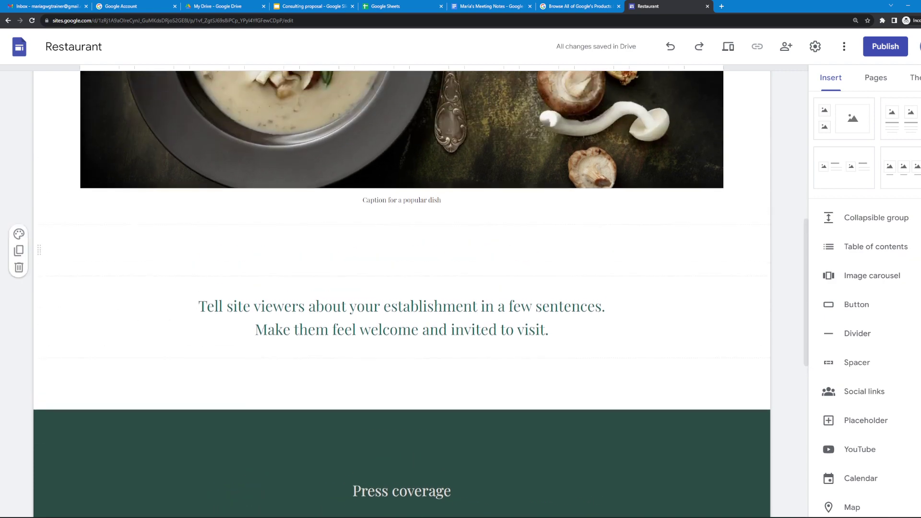
scroll(401, 240, "up", 6)
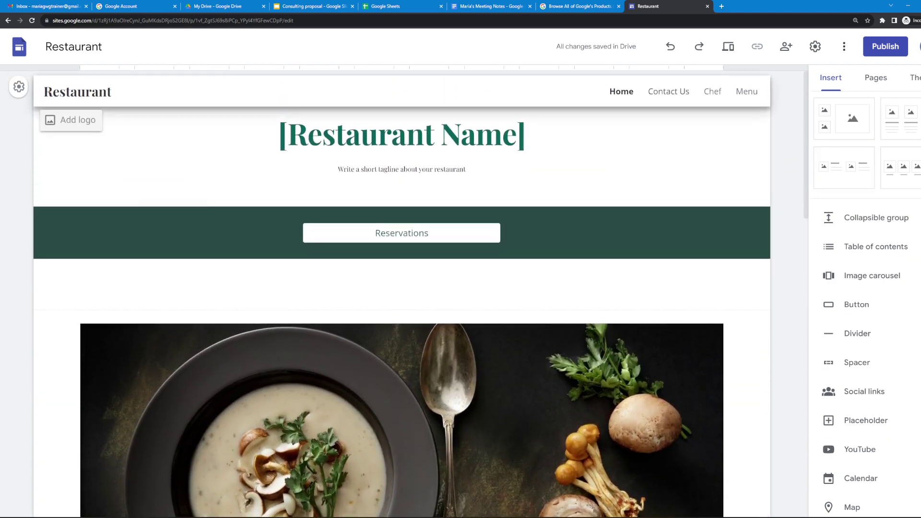
Preview the Restaurant site in tablet and phone layouts and exit the preview.
left_click(728, 47)
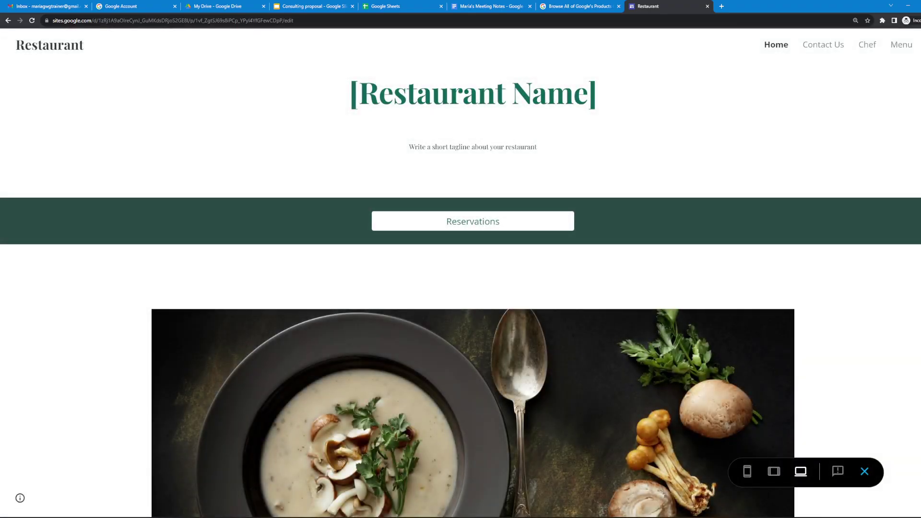
left_click(774, 472)
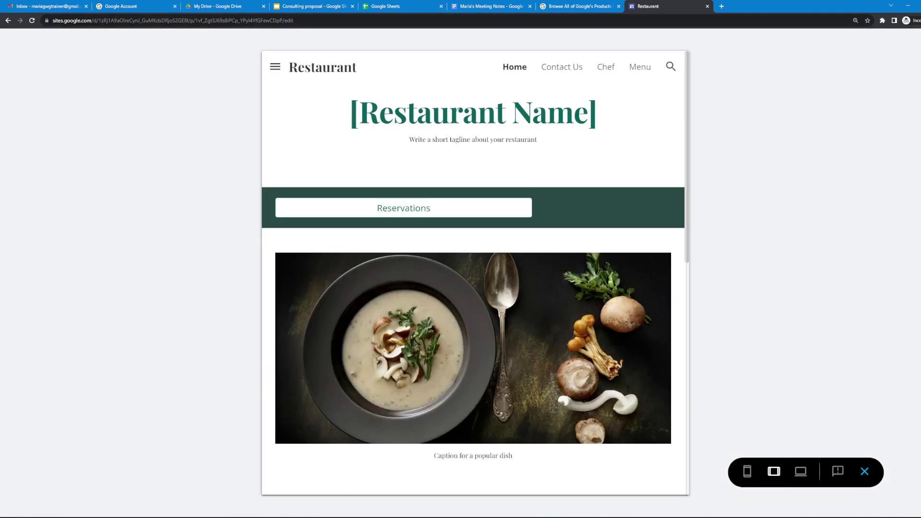
left_click(747, 472)
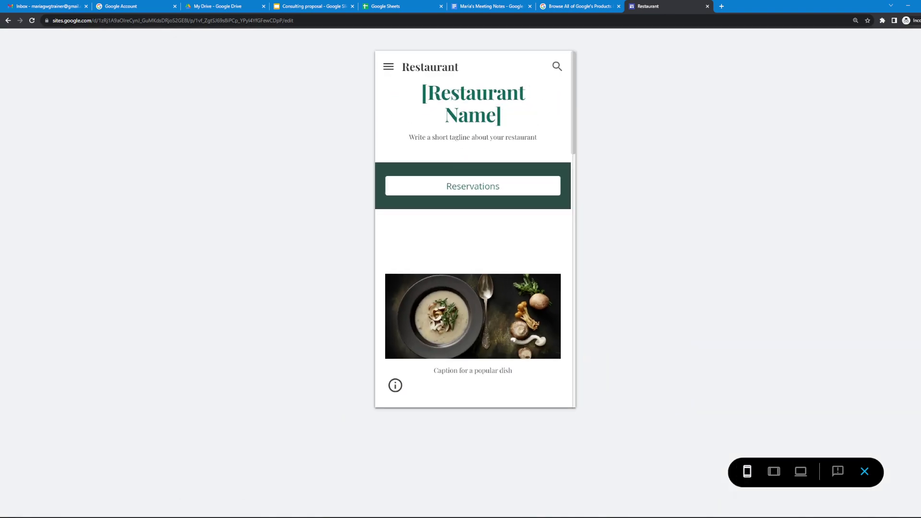
scroll(473, 229, "down", 4)
scroll(473, 229, "up", 4)
left_click(865, 471)
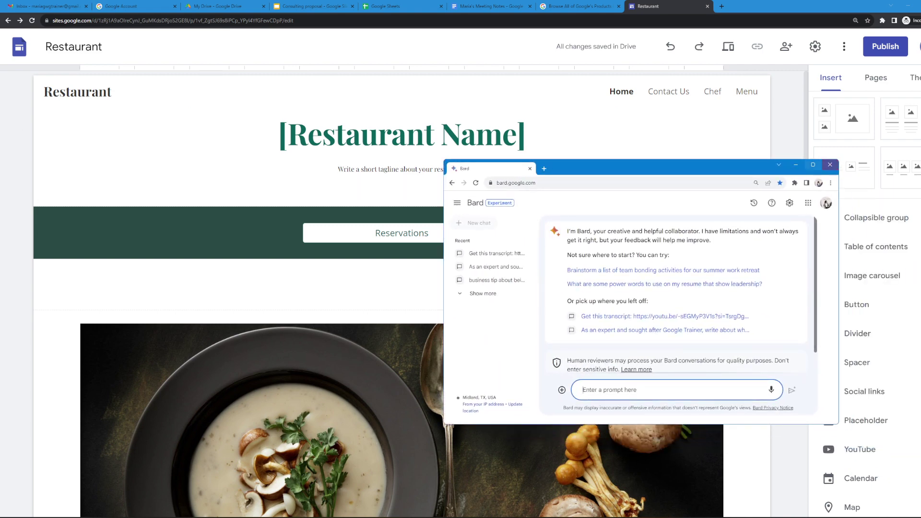
View Bard's start page in a maximized window at 150% zoom and move the window off the Restaurant site.
left_click(813, 164)
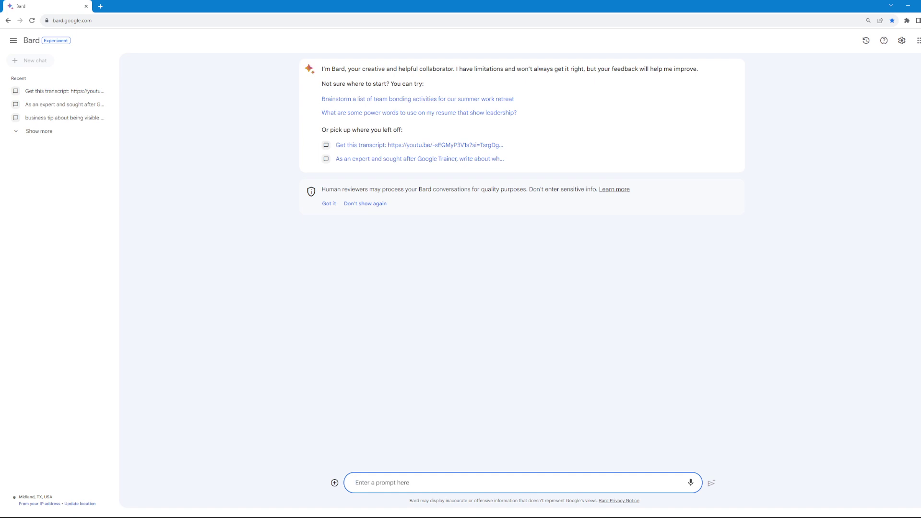
left_click(920, 20)
left_click(919, 108)
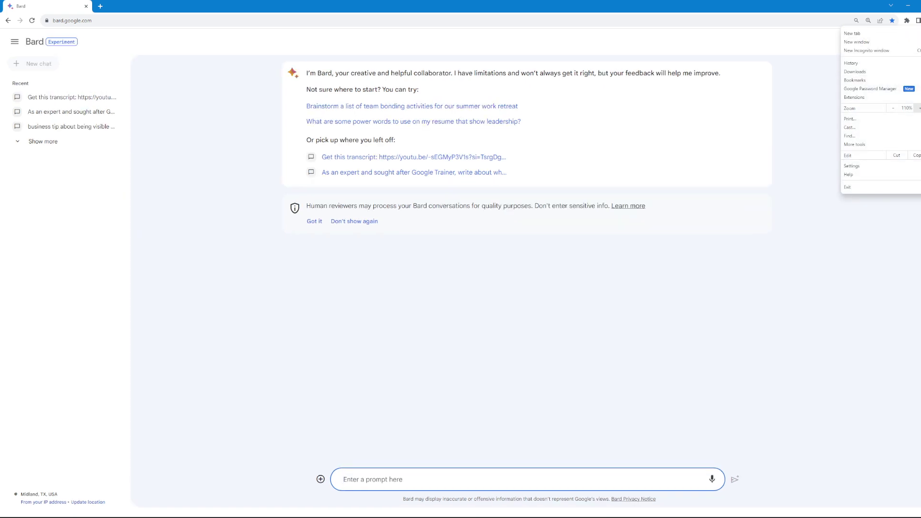
left_click(919, 108)
left_click(919, 108)
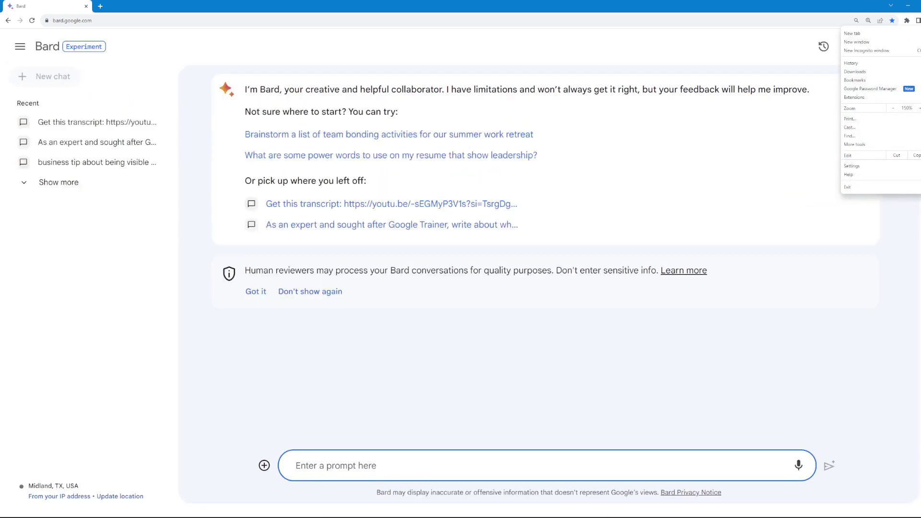
key("Escape")
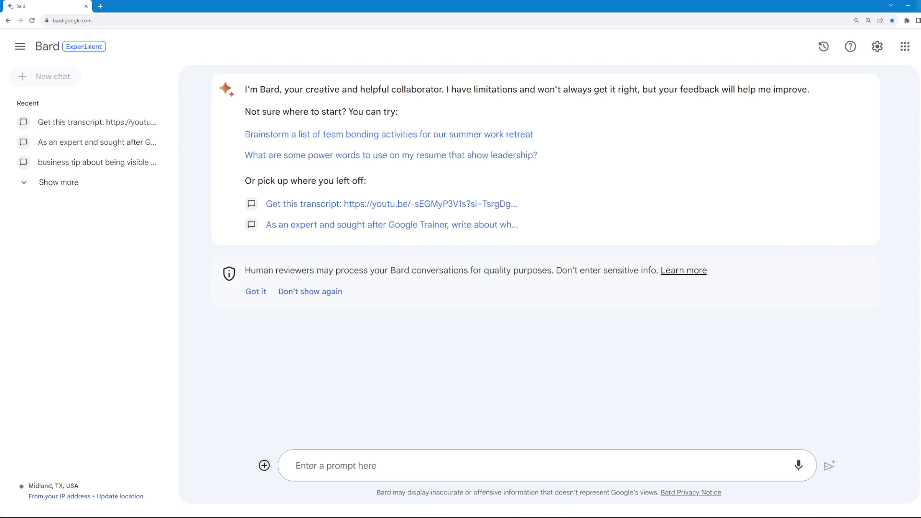
left_click(919, 6)
left_click_drag(671, 167, 919, 207)
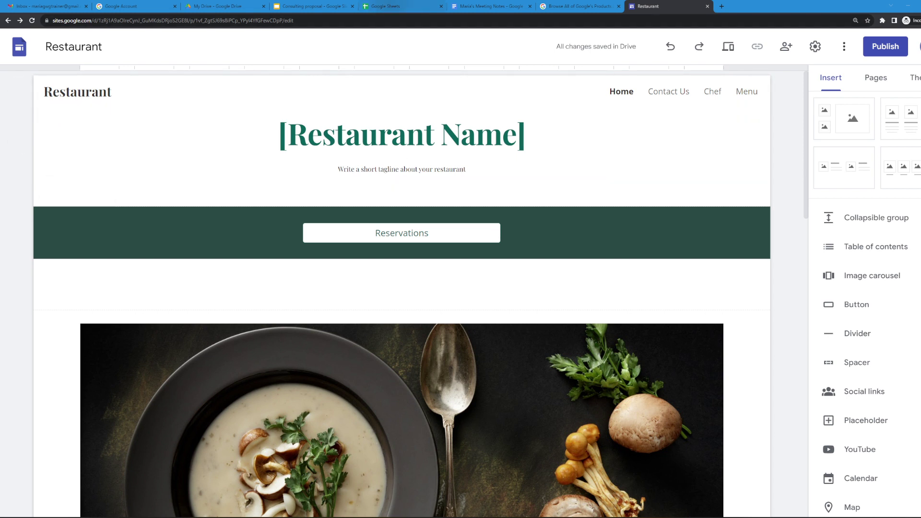
Close the Google Sheets template gallery and create a blank spreadsheet from Google Drive.
left_click(399, 6)
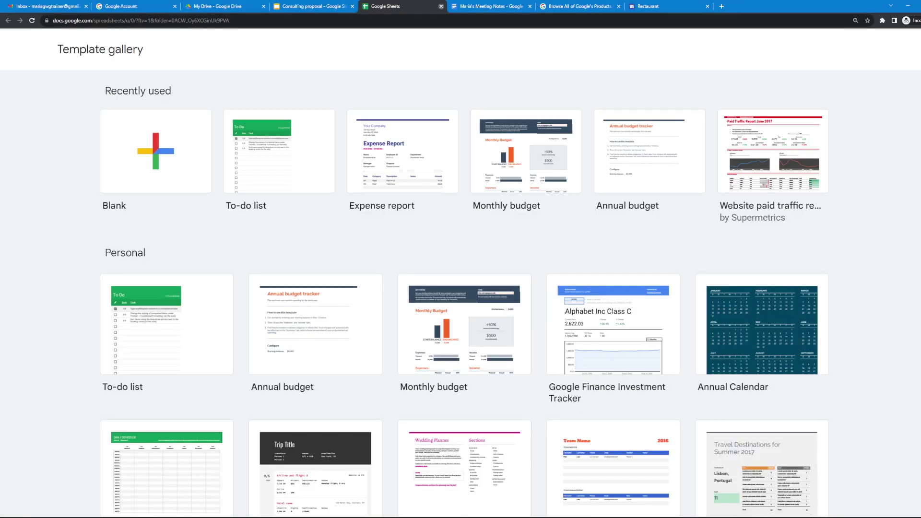
key("ctrl+w")
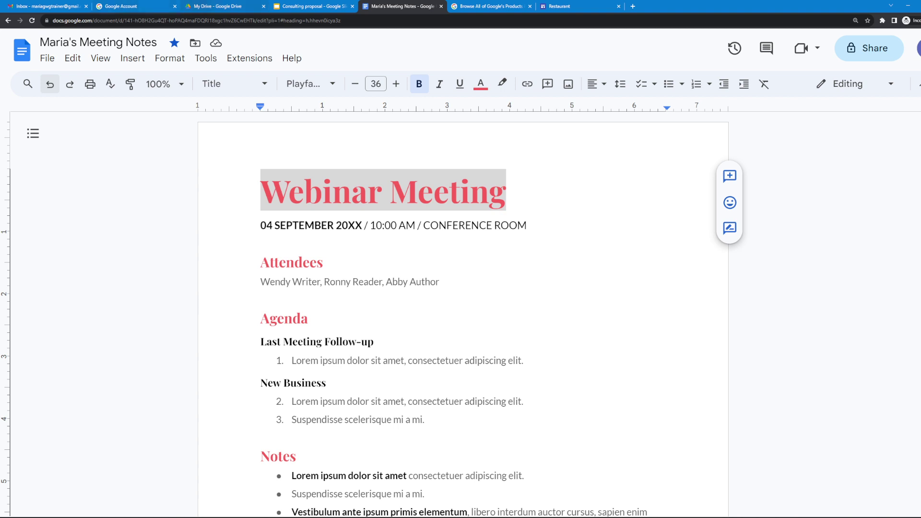
left_click(216, 6)
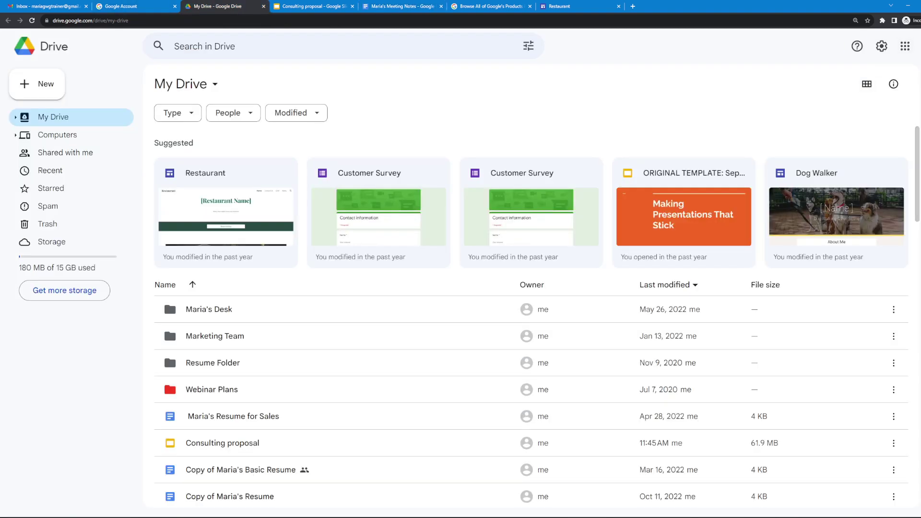
left_click(37, 84)
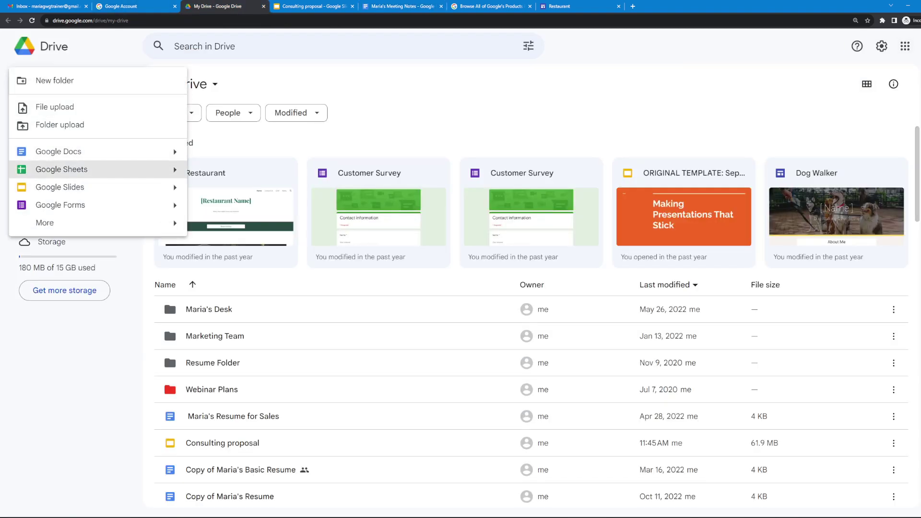
mouse_move(175, 169)
left_click(216, 172)
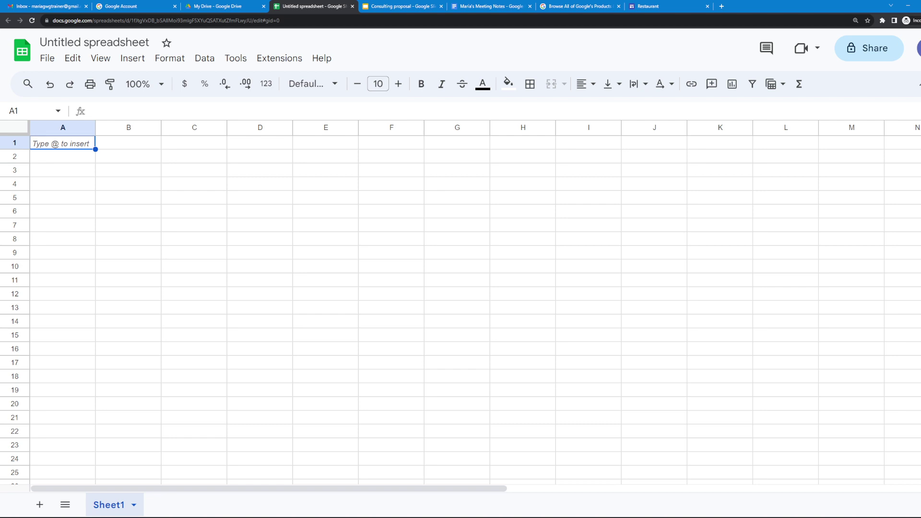
Freeze the first row of the blank spreadsheet.
left_click(14, 144)
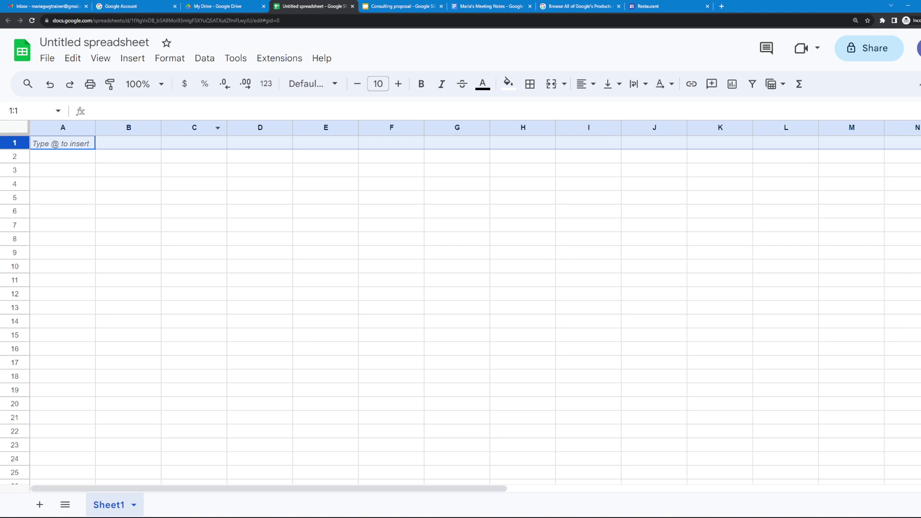
left_click(101, 58)
mouse_move(124, 101)
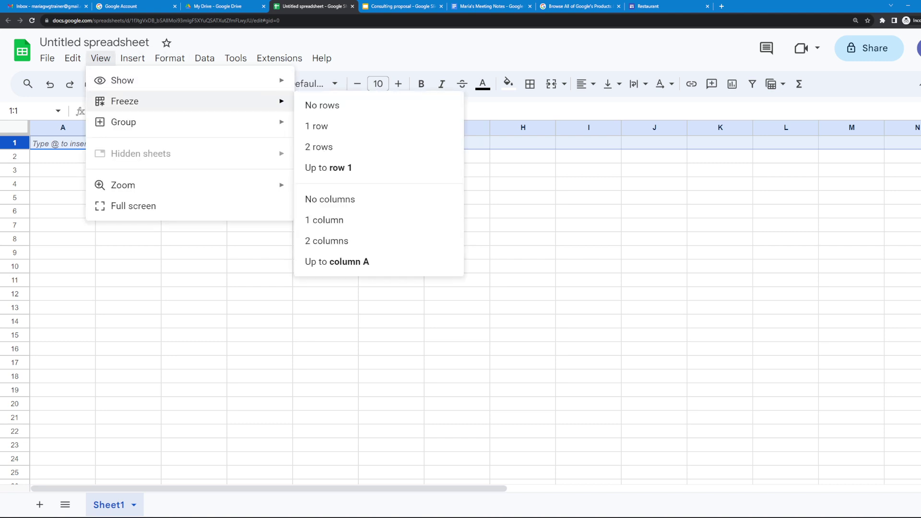
left_click(316, 125)
scroll(461, 317, "down", 1)
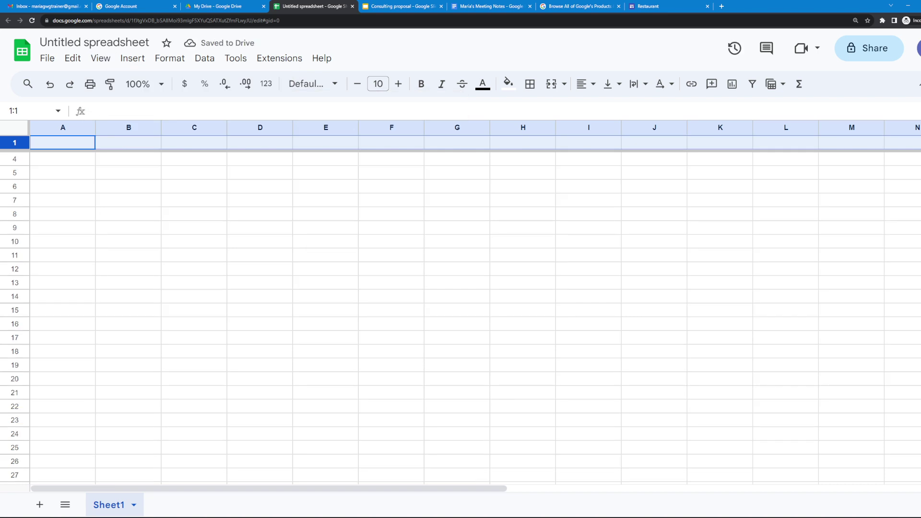
Enter the header "Name" in cell A1 and check the frozen row against the rows further down.
left_click(62, 142)
type("Name")
key("Return")
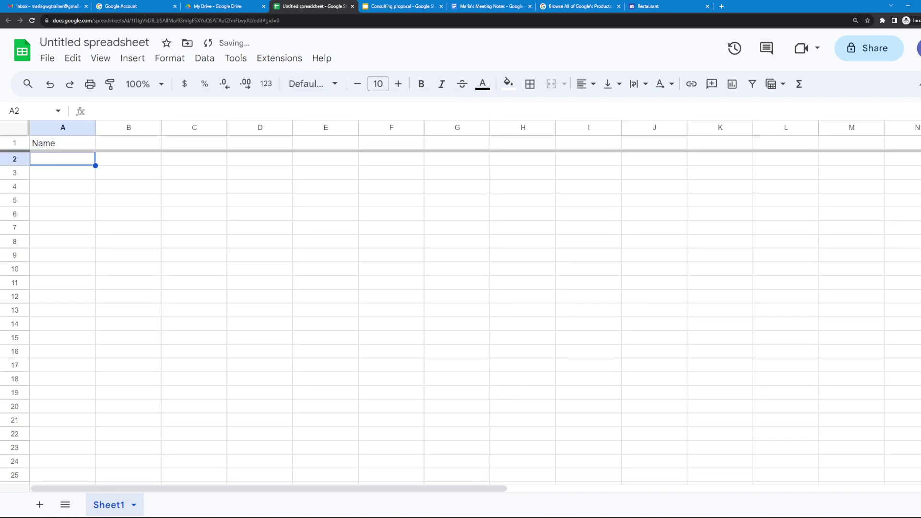
scroll(461, 316, "down", 15)
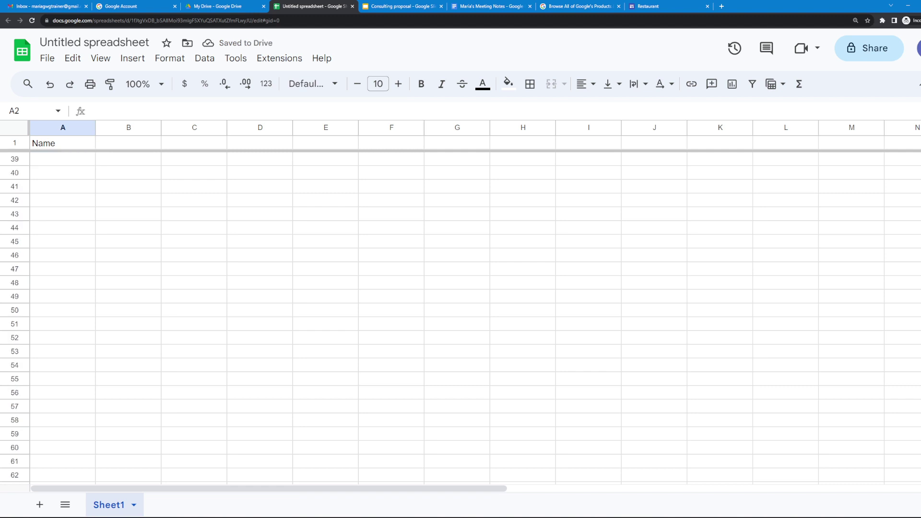
scroll(460, 317, "up", 6)
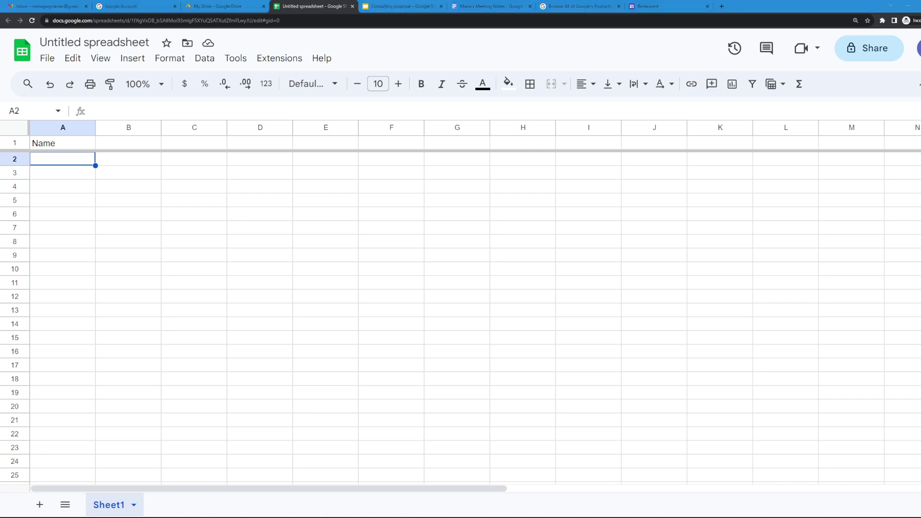
View the version history of the untitled spreadsheet.
left_click(47, 58)
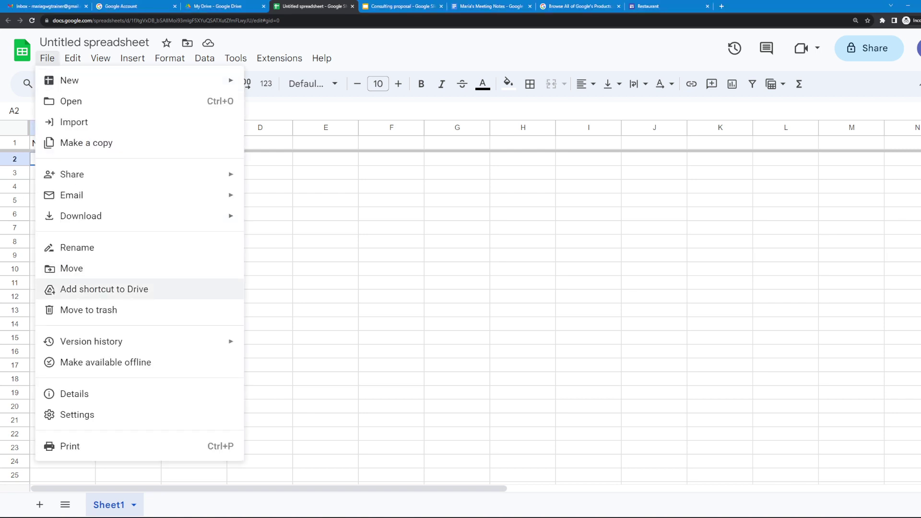
mouse_move(144, 342)
left_click(288, 364)
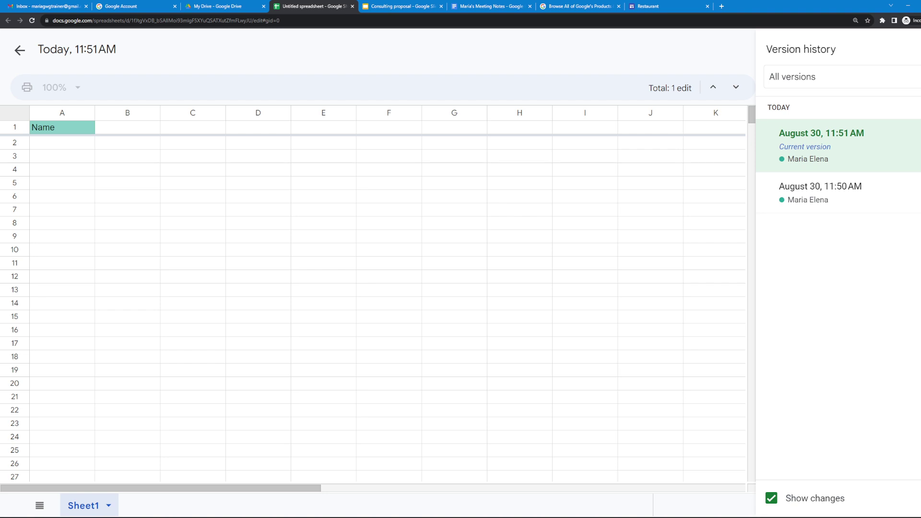
Switch to the meeting notes document, review its version history, return to the document and show its download formats.
left_click(489, 6)
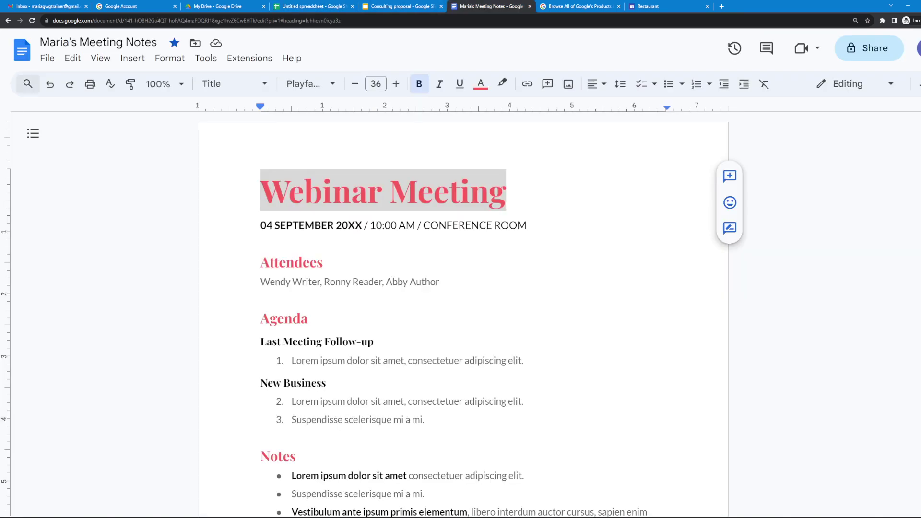
left_click(47, 58)
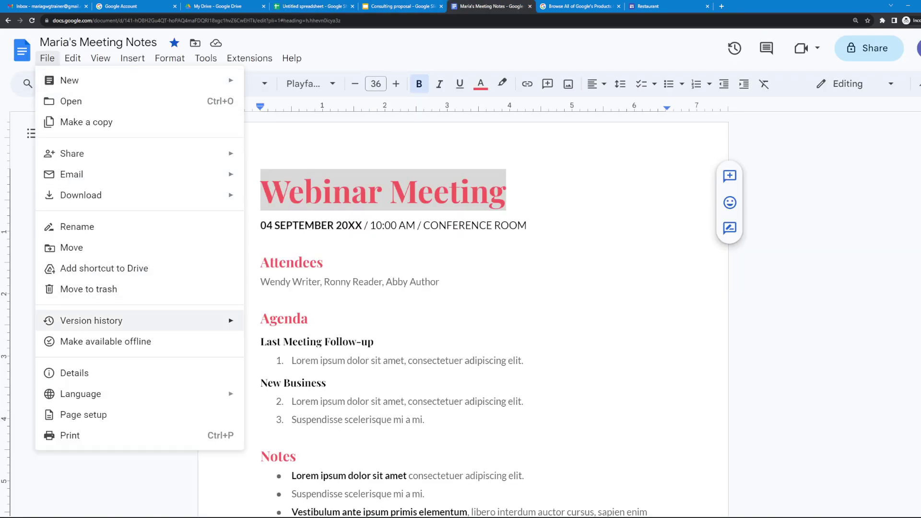
mouse_move(91, 321)
left_click(294, 345)
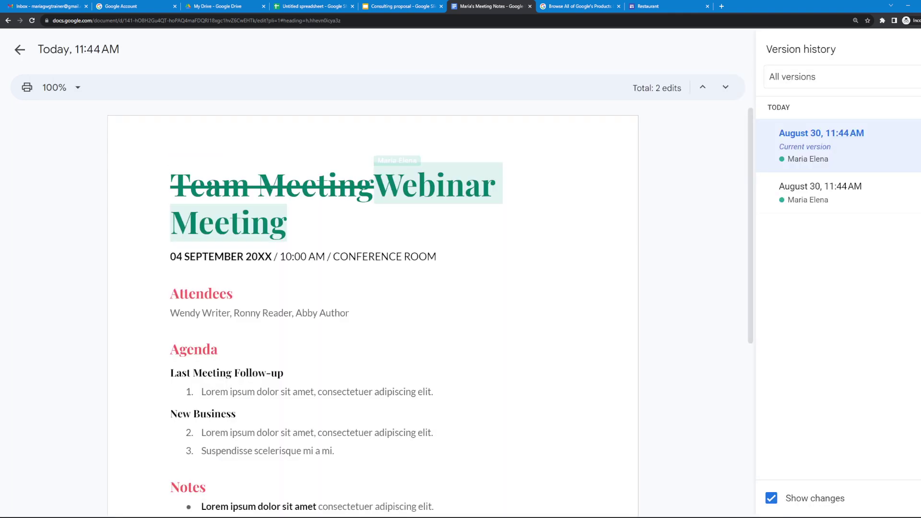
left_click(19, 49)
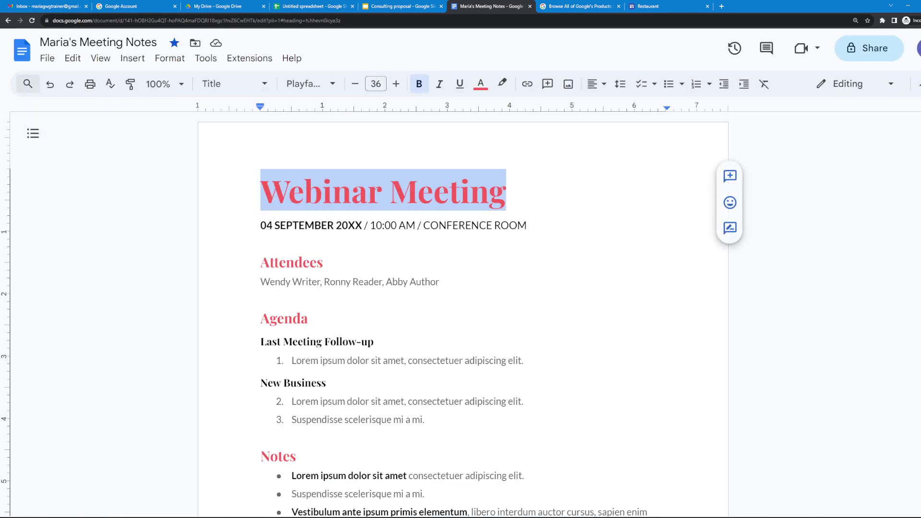
left_click(47, 58)
mouse_move(81, 195)
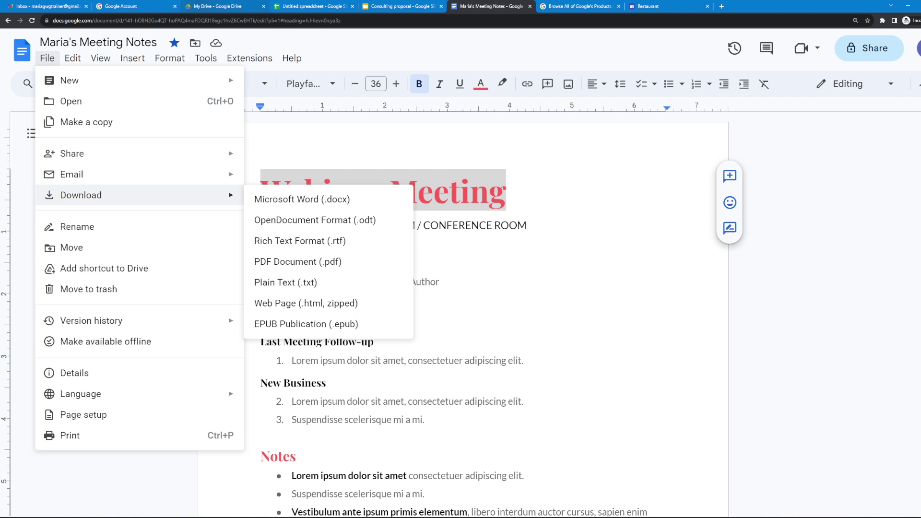
Launch Google Forms from Google Drive and open the second Customer Survey among the recent forms.
left_click(221, 6)
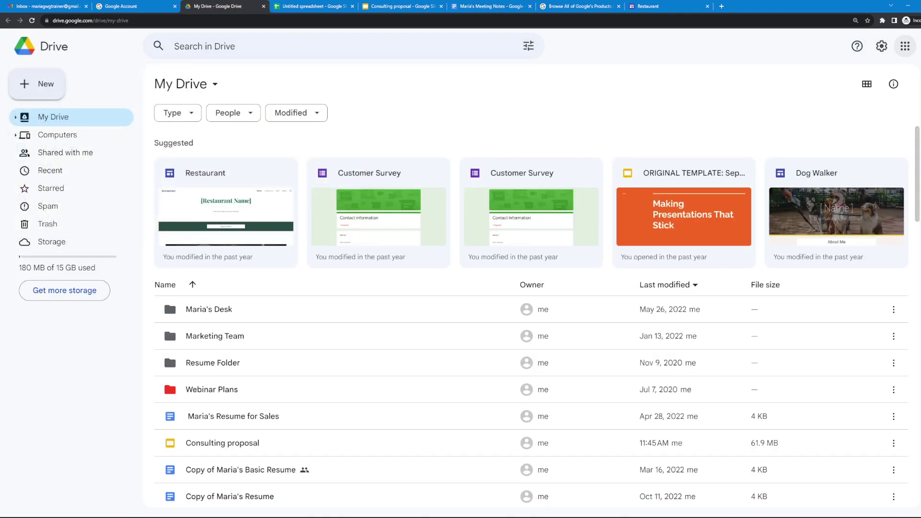
left_click(905, 46)
left_click(898, 163)
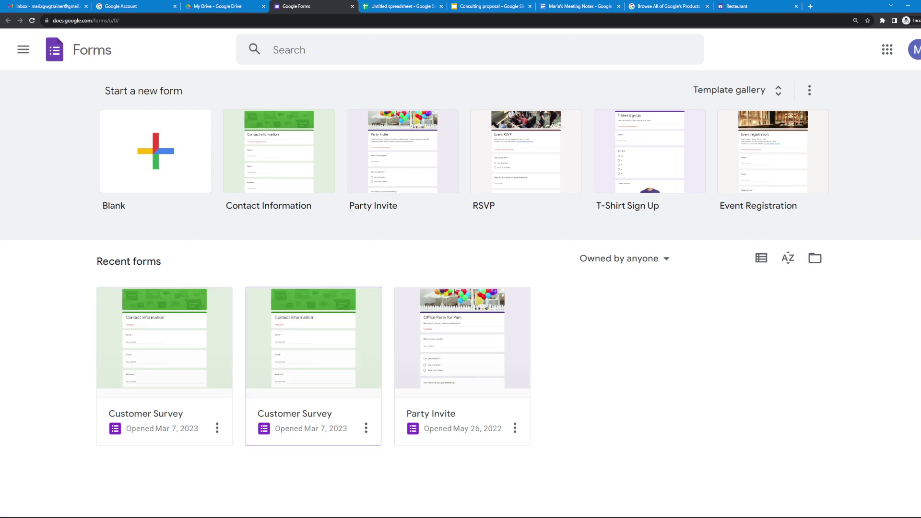
left_click(313, 365)
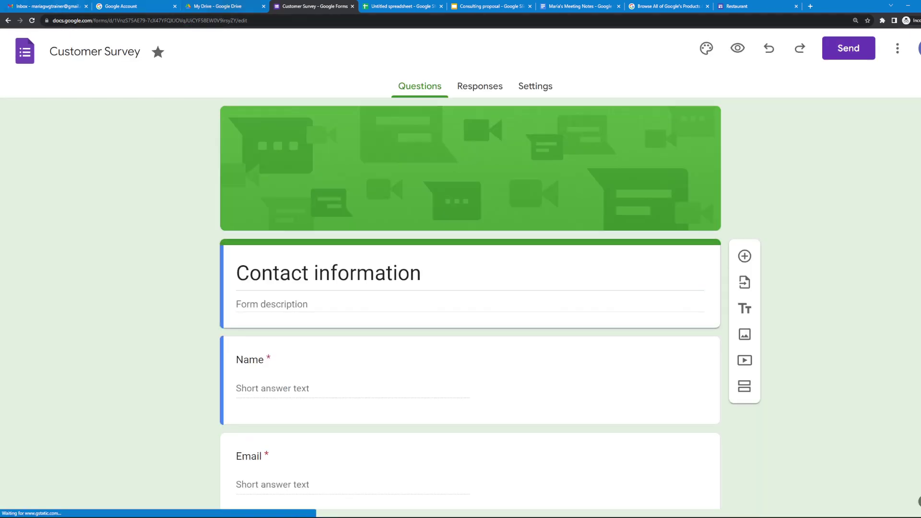
Browse the Google Forms template gallery from Google Drive, covering the Personal, Work and Education templates, and close the gallery.
key("ctrl+shift+Tab")
left_click(37, 84)
left_click(37, 84)
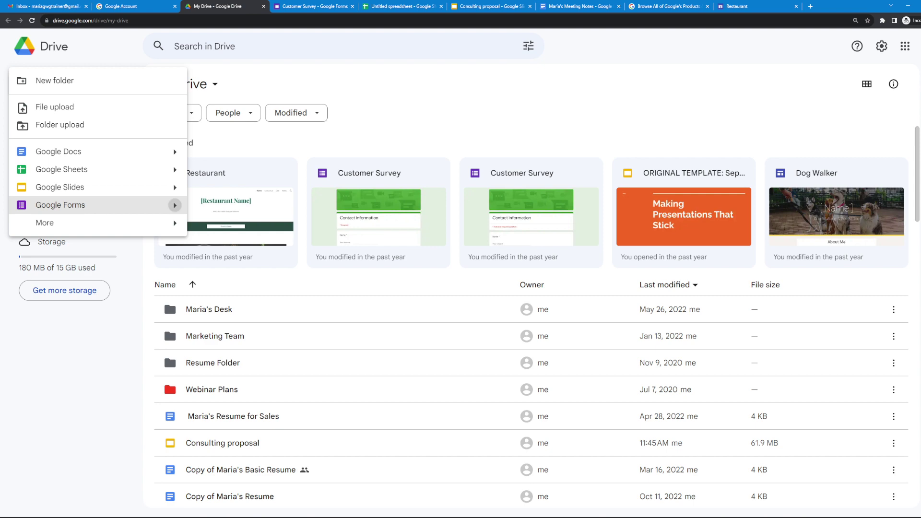
mouse_move(174, 205)
left_click(225, 245)
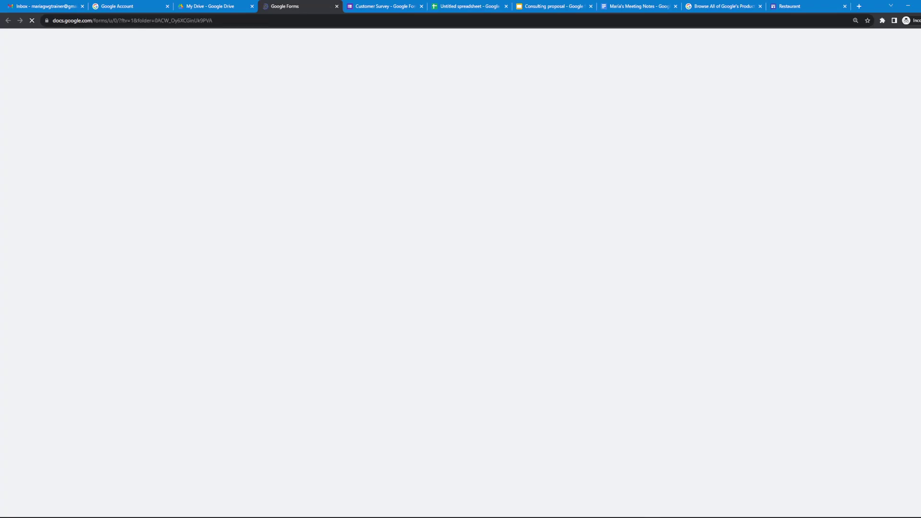
scroll(461, 288, "down", 1)
scroll(315, 144, "down", 9)
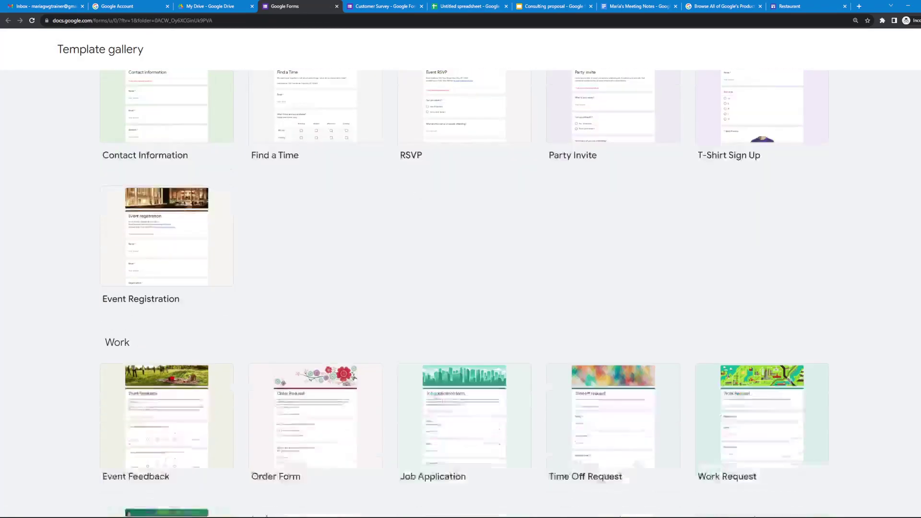
scroll(461, 288, "down", 1)
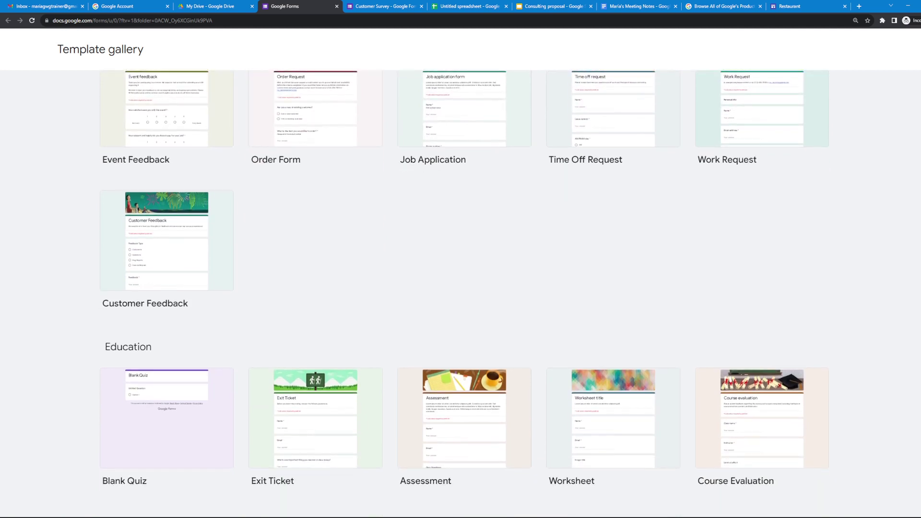
scroll(402, 125, "up", 11)
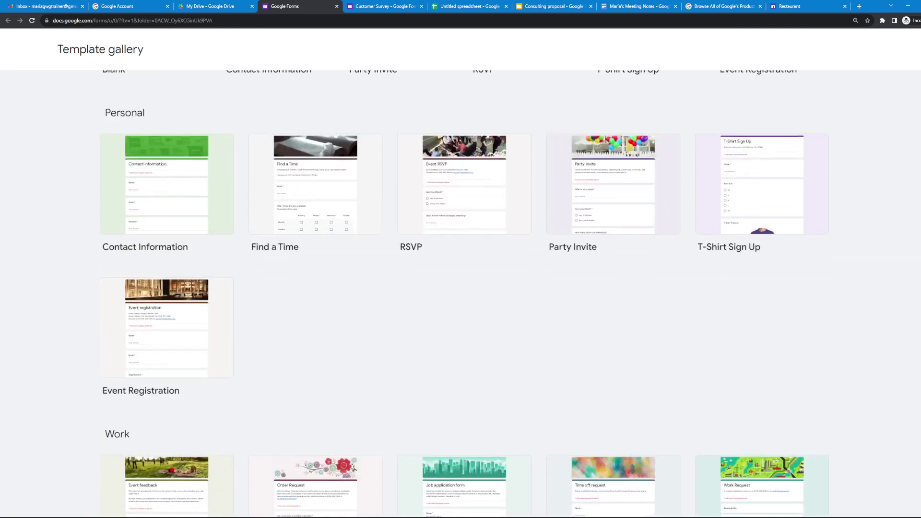
scroll(403, 125, "up", 1)
left_click(337, 6)
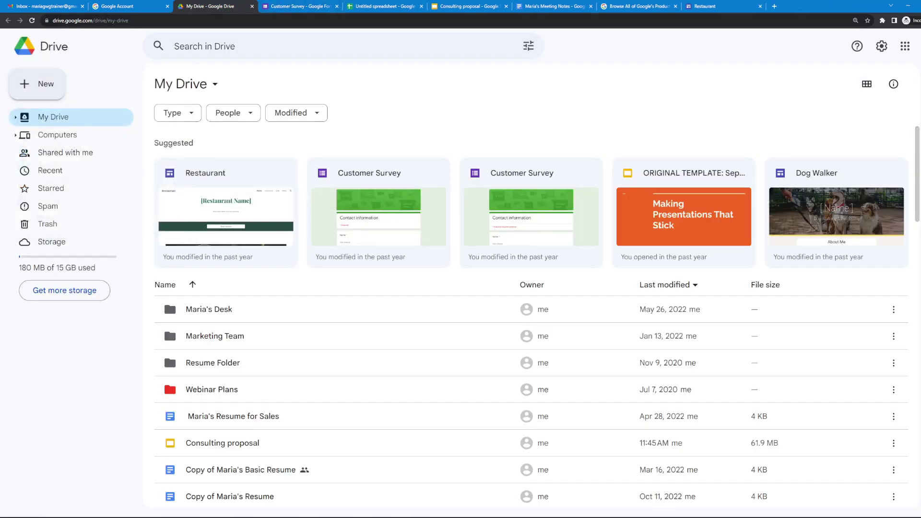
Return to the Customer Survey form, place the cursor in its "Contact information" title and view the form's responses.
left_click(298, 7)
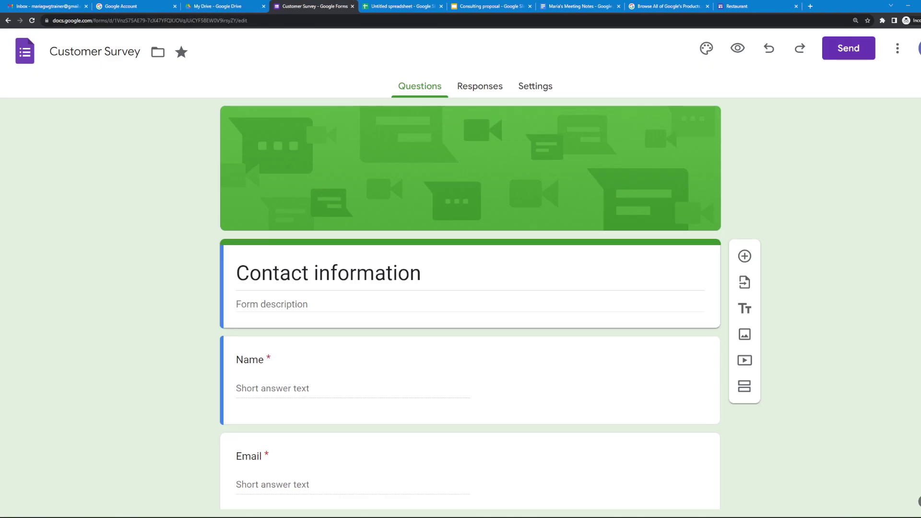
left_click(261, 273)
left_click(421, 273)
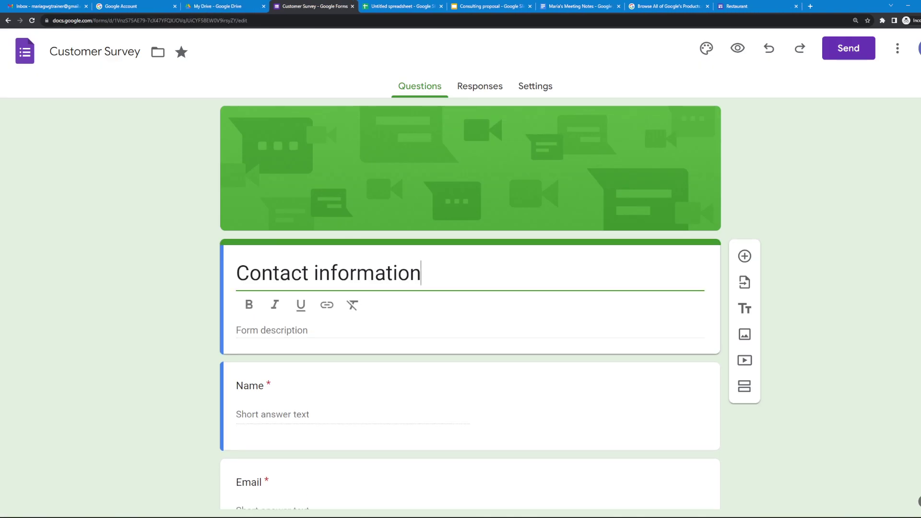
left_click_drag(421, 273, 410, 274)
left_click(480, 86)
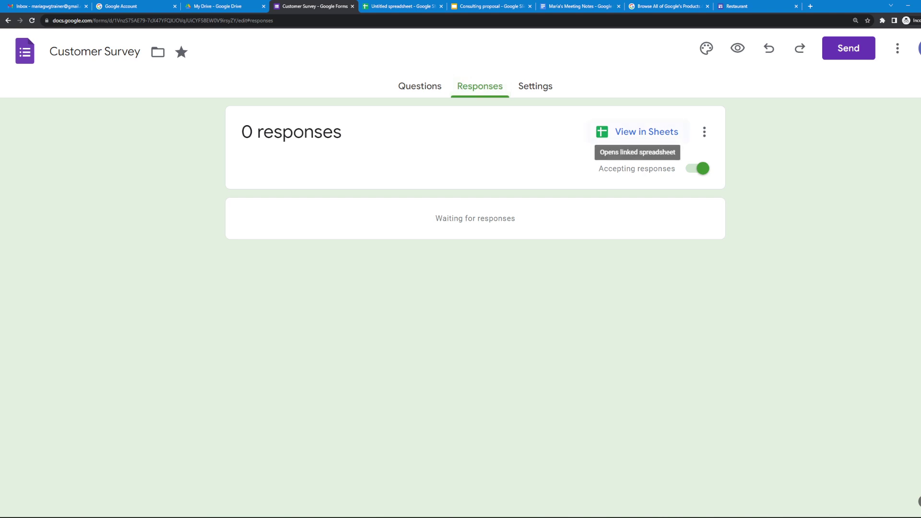
Open the survey's linked response spreadsheet, dismiss the data extraction notice and examine how its columns correspond to the form.
left_click(638, 132)
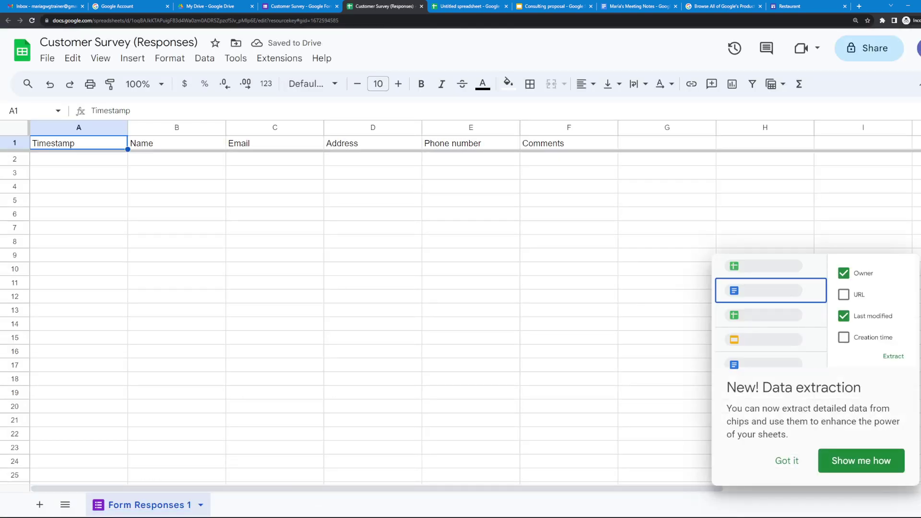
key("Escape")
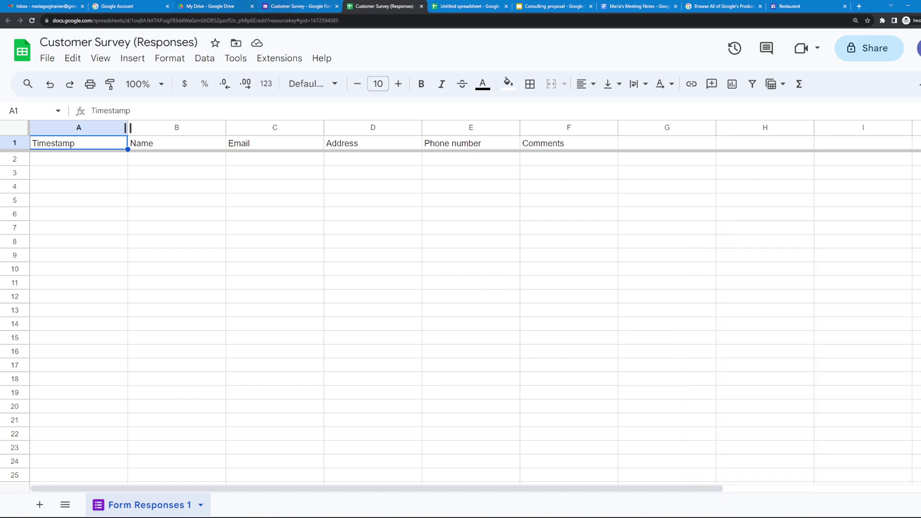
left_click(297, 6)
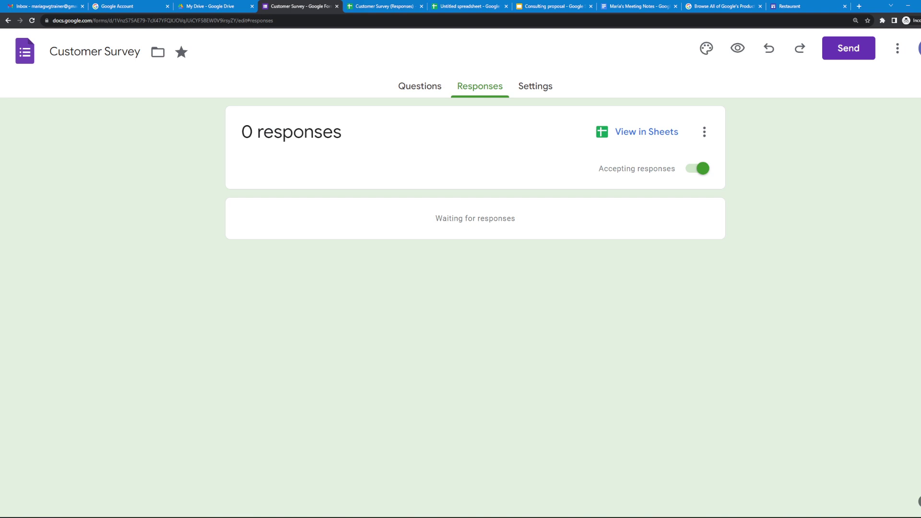
key("ctrl+Tab")
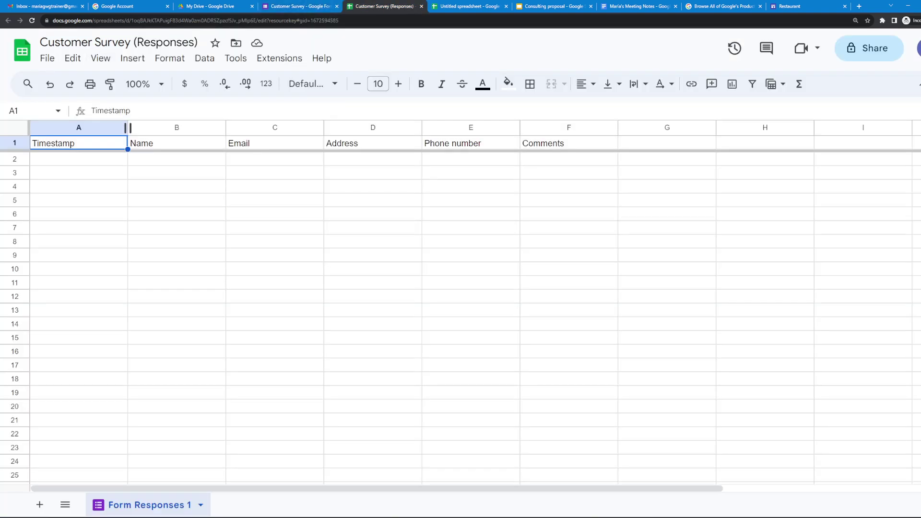
left_click(79, 173)
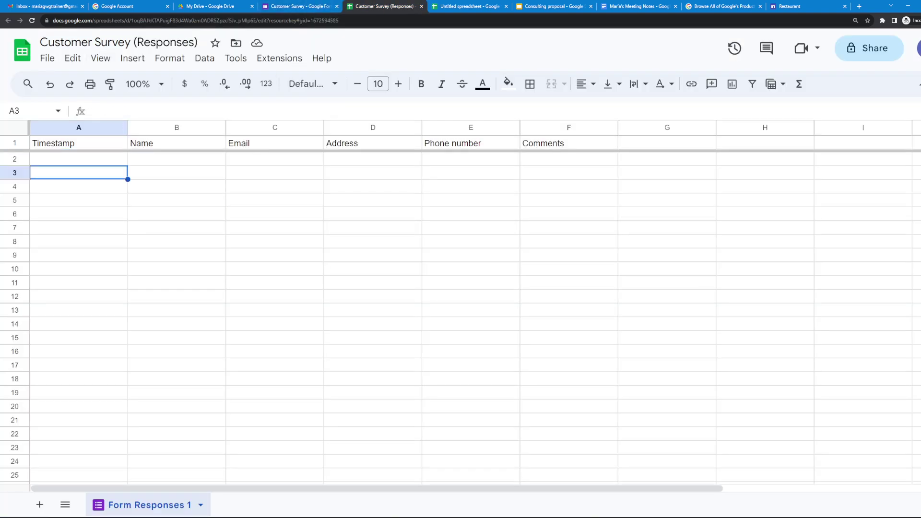
scroll(461, 317, "down", 2)
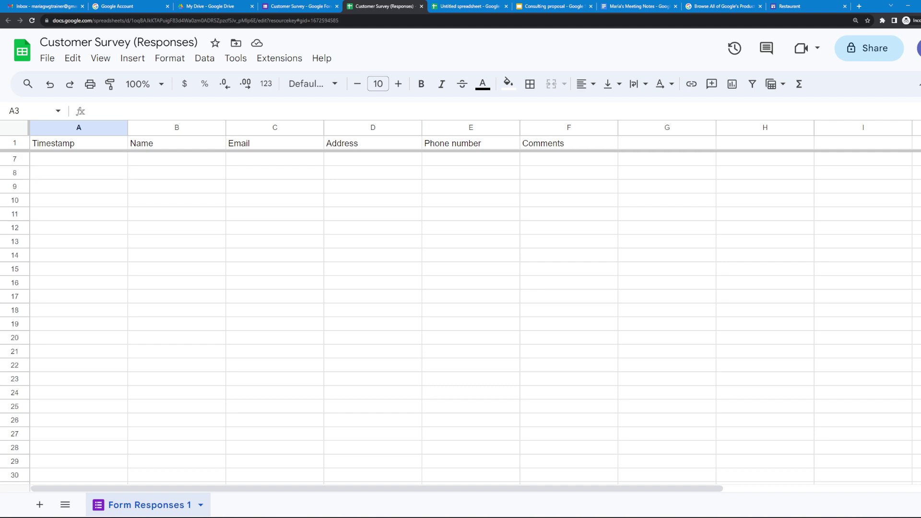
left_click(79, 186)
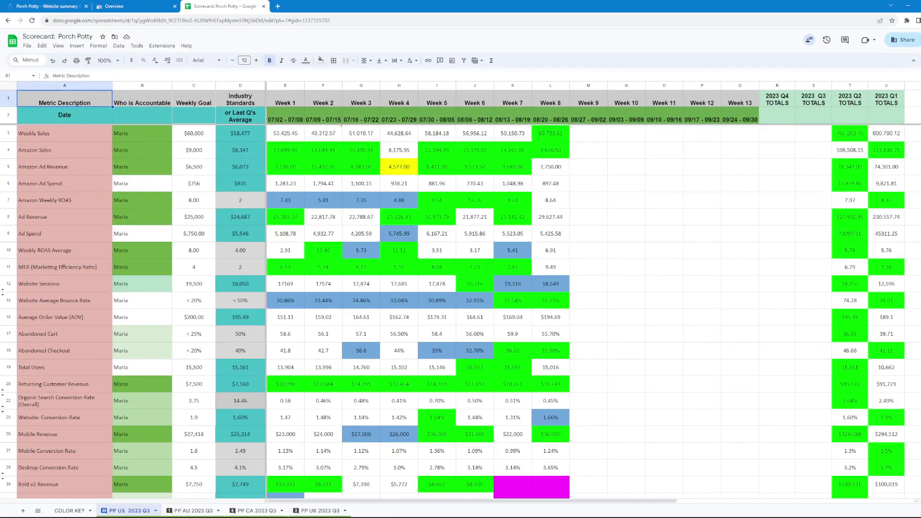
Enlarge the browser zoom on the Porch Potty scorecard and examine the PP US 2023 Q3 metrics below the frozen headers.
left_click(920, 20)
left_click(919, 108)
left_click(919, 108)
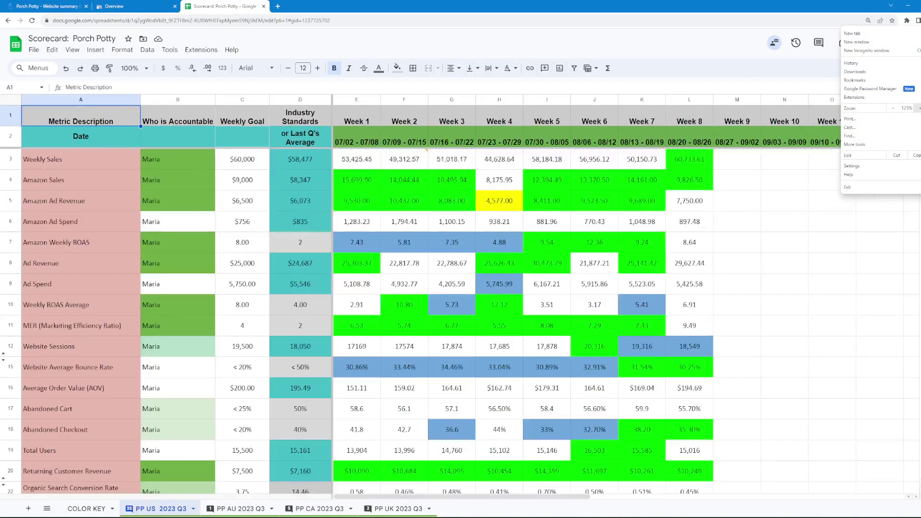
left_click(918, 108)
key("Escape")
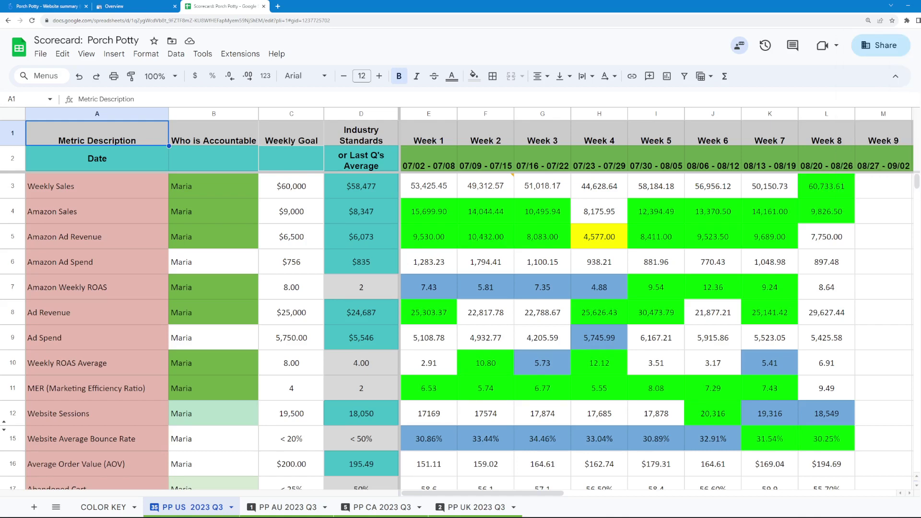
scroll(432, 331, "down", 2)
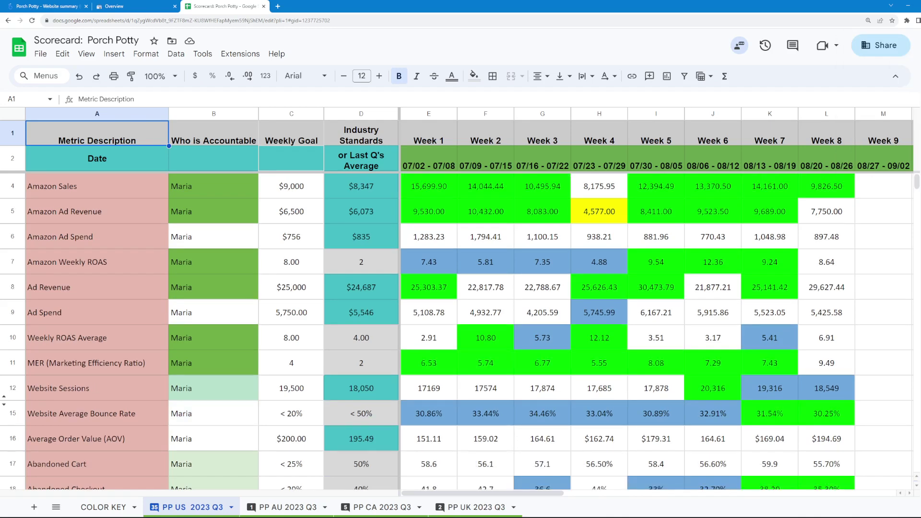
Examine the sales, advertising, website traffic and conversion metrics of the PP US 2023 Q3 scorecard against their weekly goals.
scroll(432, 331, "up", 2)
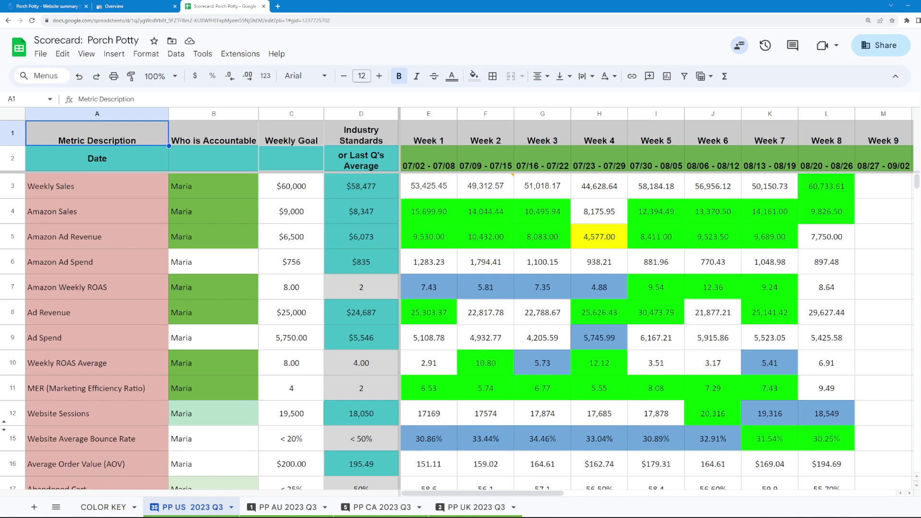
scroll(432, 331, "down", 1)
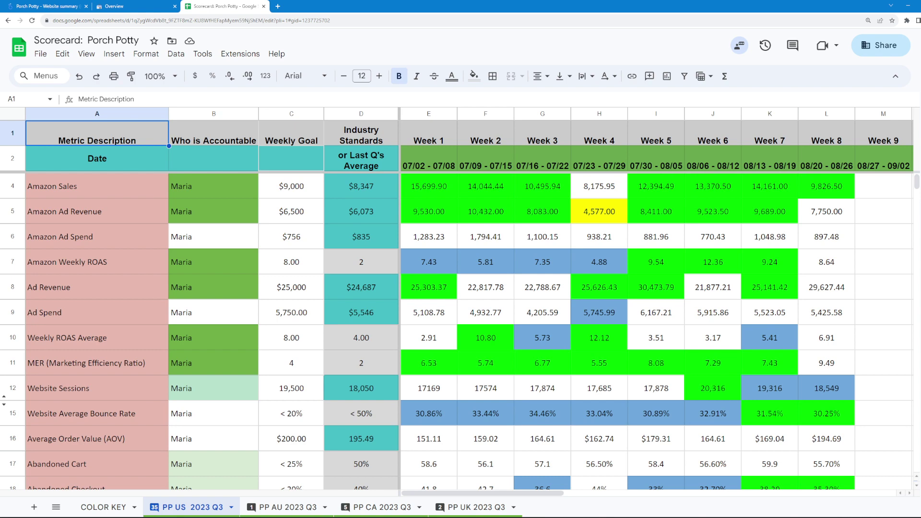
scroll(432, 331, "down", 3)
scroll(432, 331, "up", 1)
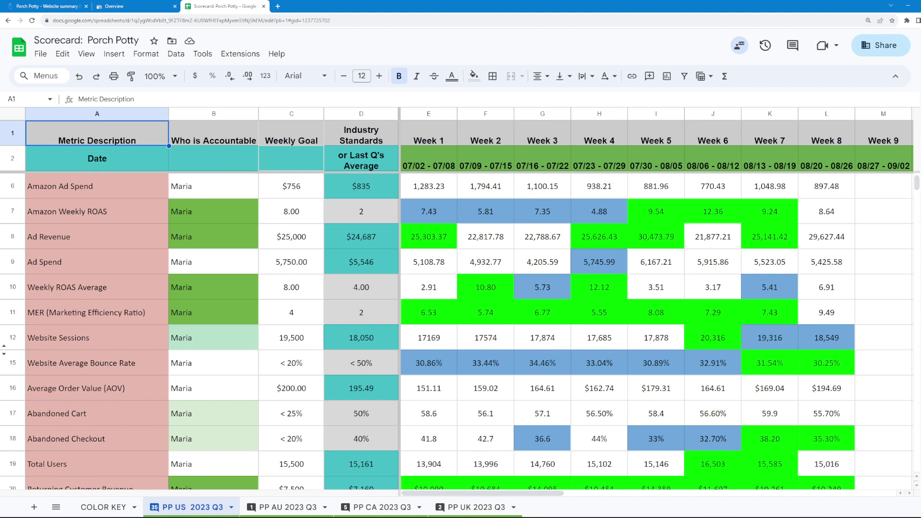
scroll(432, 331, "down", 1)
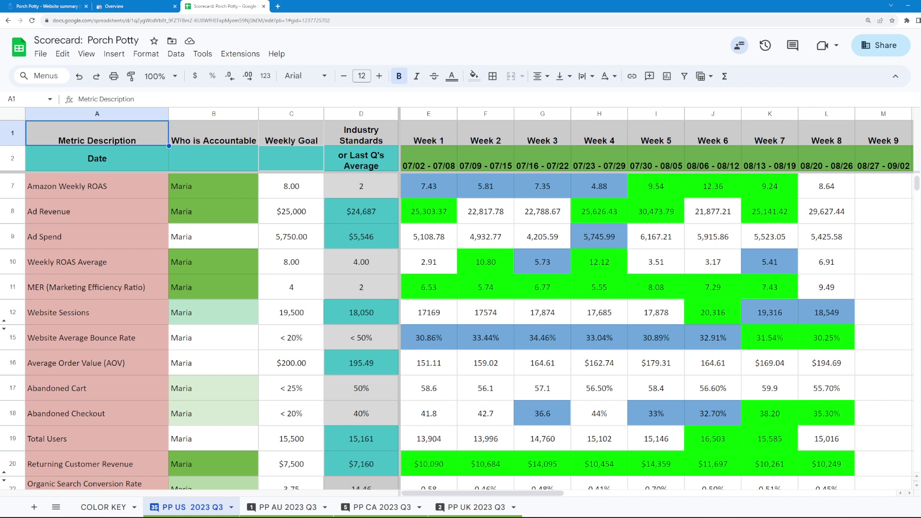
scroll(432, 331, "down", 1)
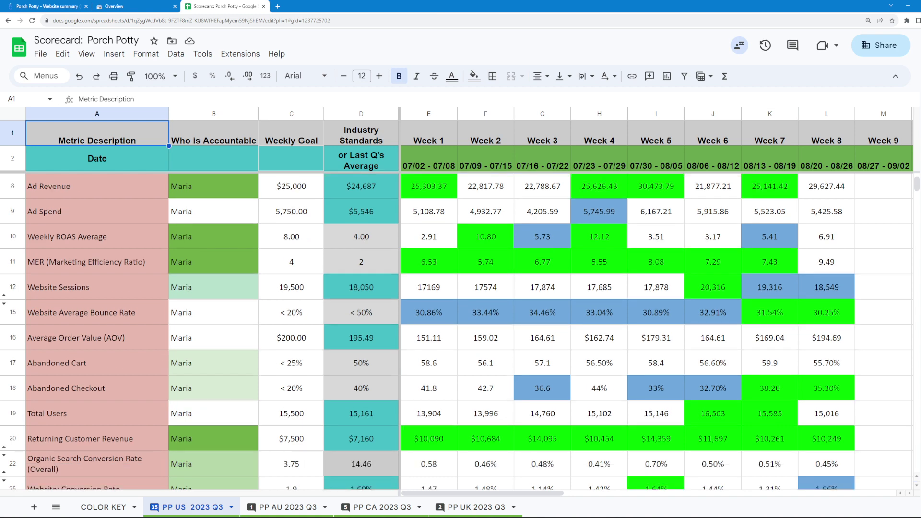
scroll(432, 331, "down", 1)
scroll(431, 332, "down", 1)
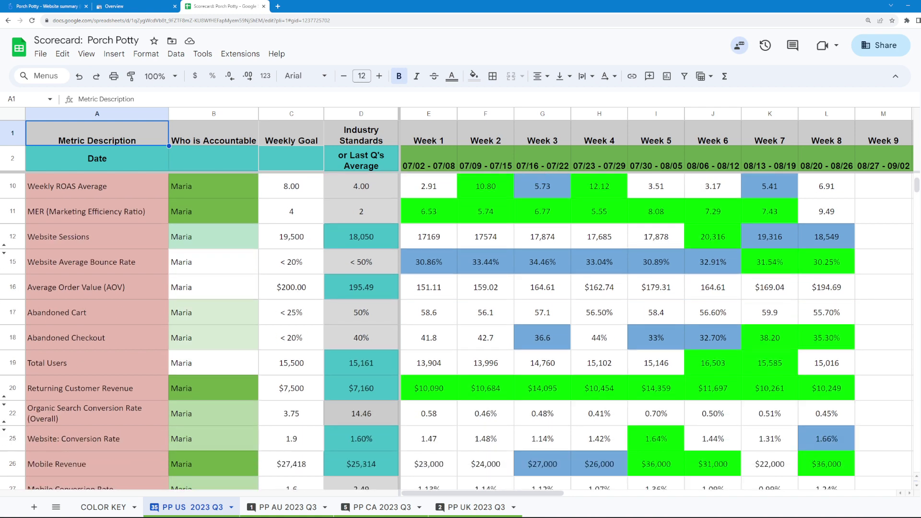
scroll(432, 331, "down", 1)
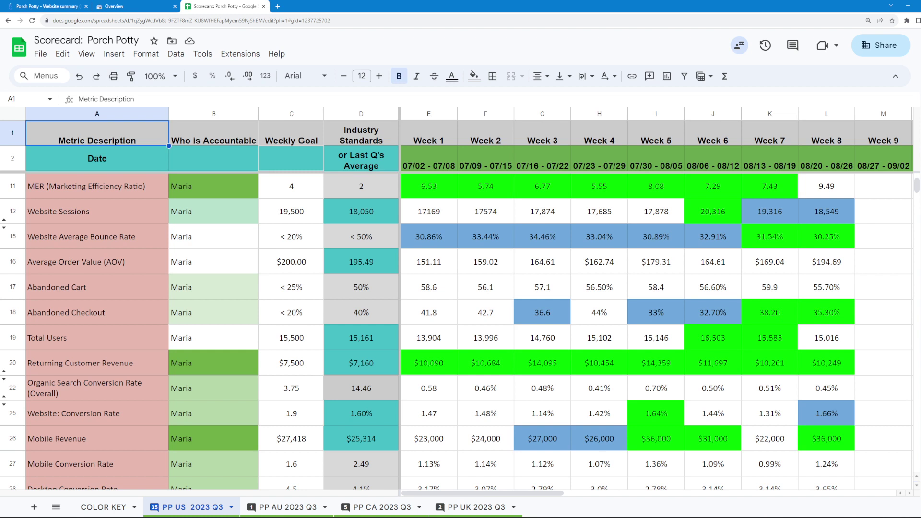
Review the scorecard's mobile, blog, email marketing, Attentive, social media and affiliate metrics across the weekly columns.
scroll(461, 331, "down", 6)
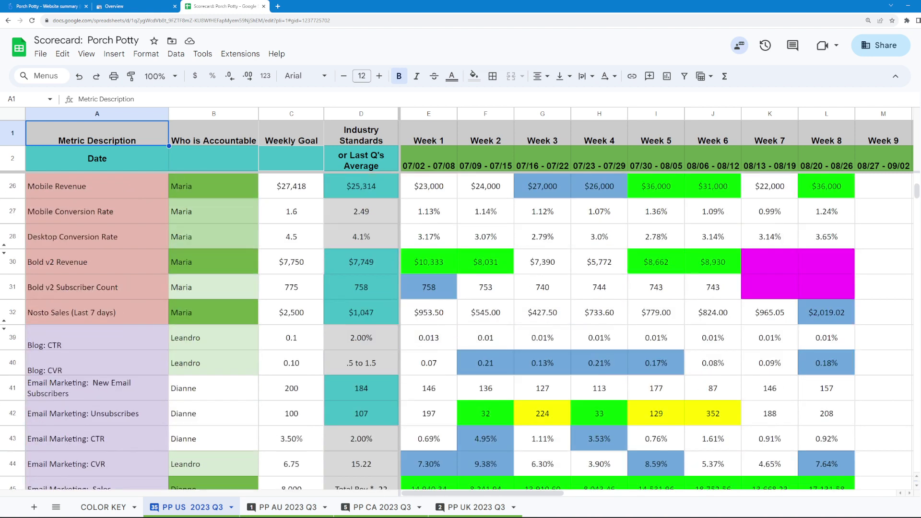
scroll(461, 331, "down", 1)
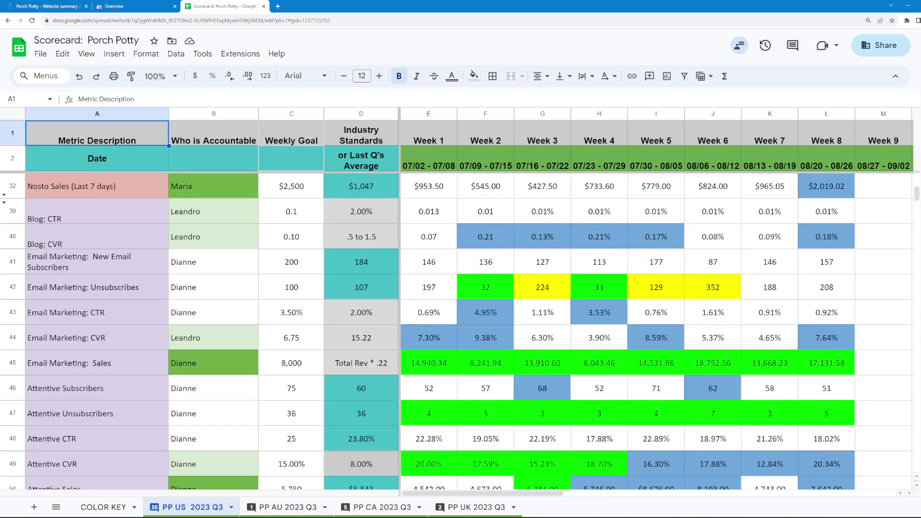
scroll(461, 331, "down", 1)
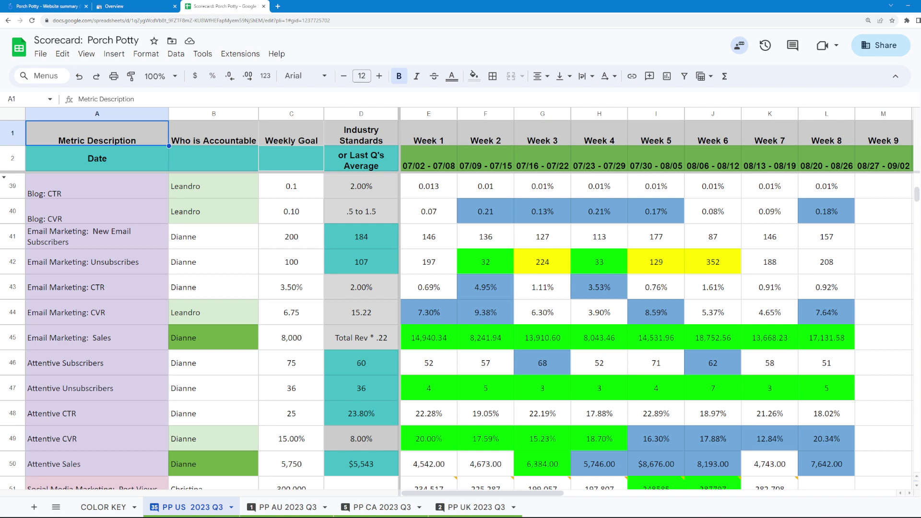
scroll(461, 331, "down", 3)
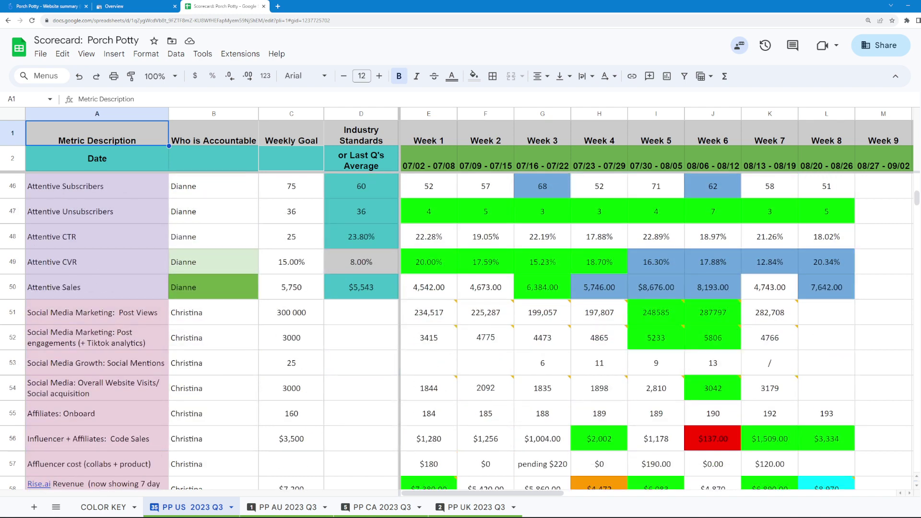
scroll(461, 331, "down", 3)
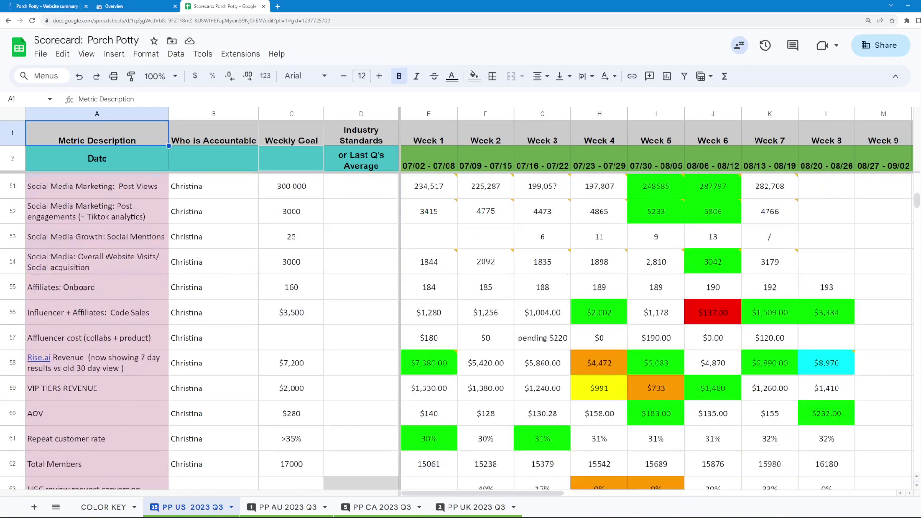
scroll(461, 331, "down", 1)
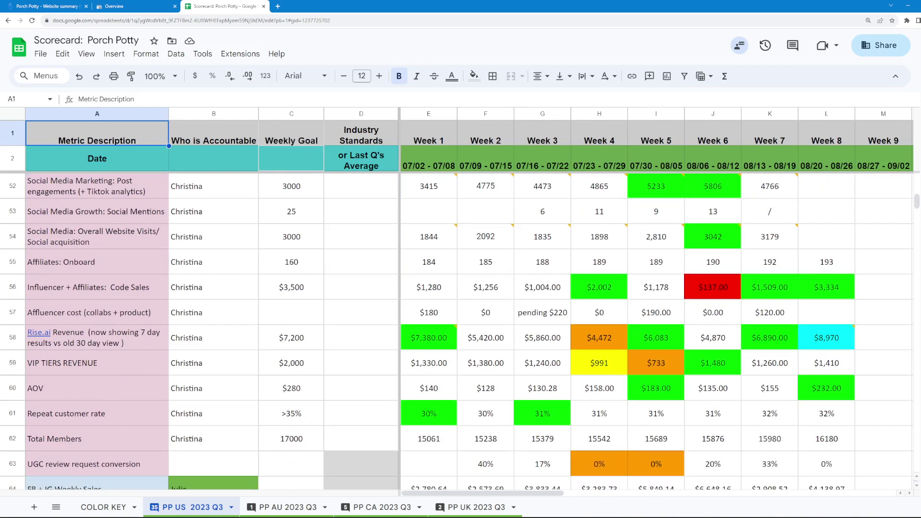
scroll(461, 331, "down", 1)
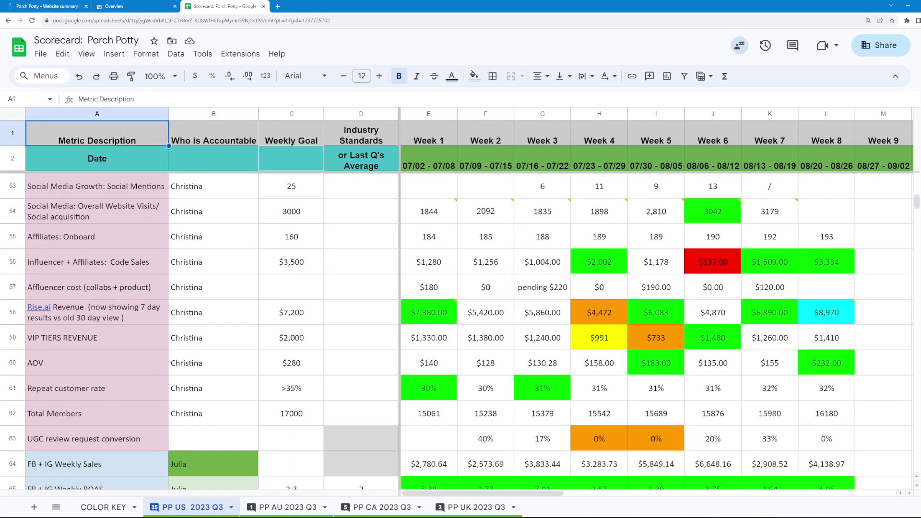
Review the scorecard's FB + IG, Pinterest, YouTube, TikTok and Growth Across Platforms rows, and go back up to the influencer metrics.
scroll(461, 331, "down", 3)
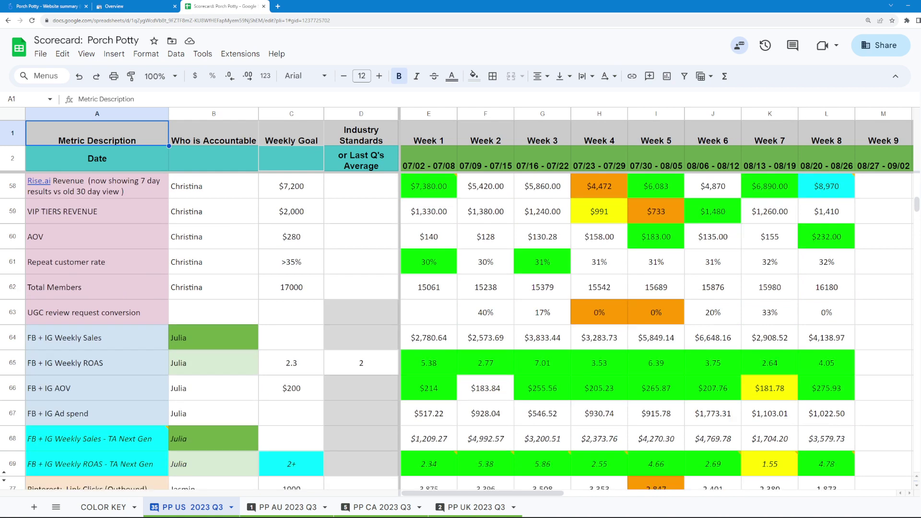
scroll(460, 331, "down", 3)
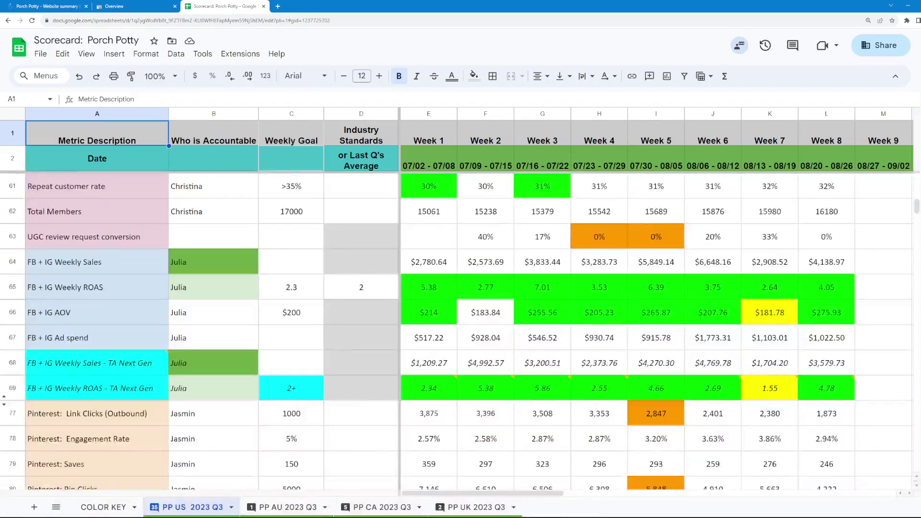
scroll(461, 331, "down", 5)
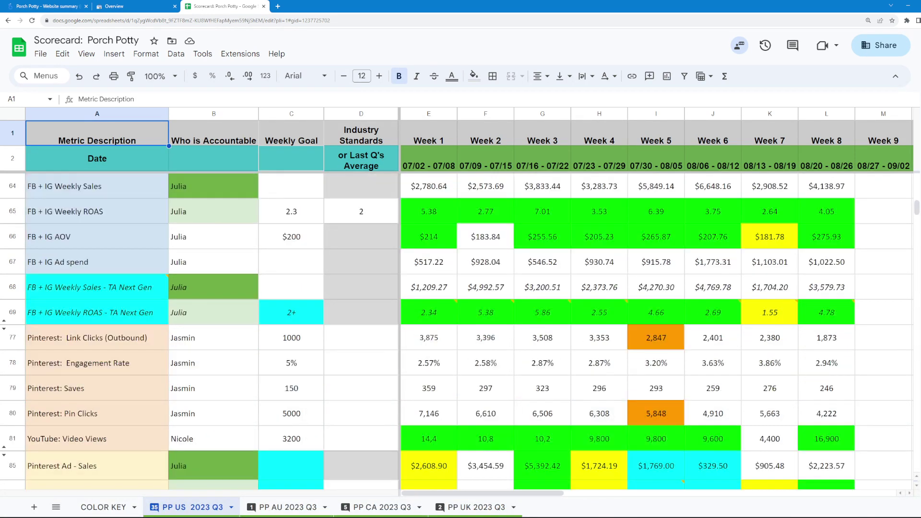
scroll(461, 331, "down", 6)
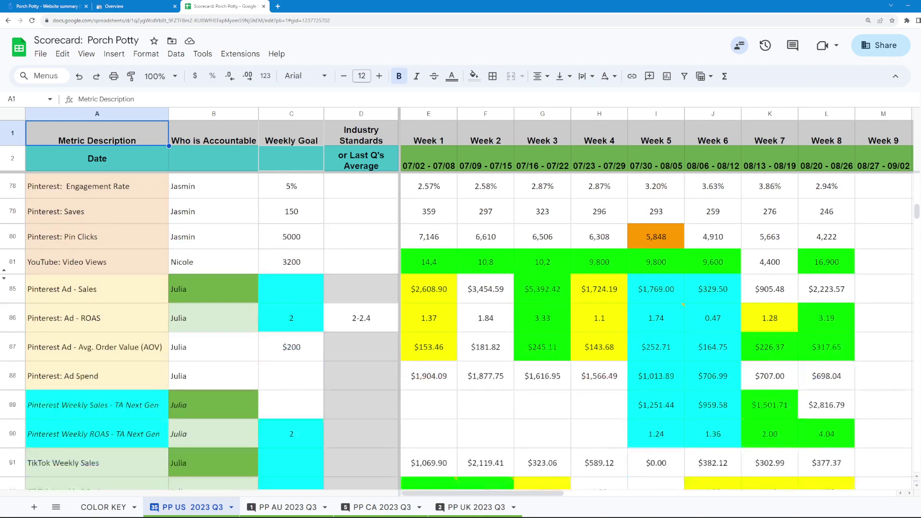
scroll(461, 331, "down", 2)
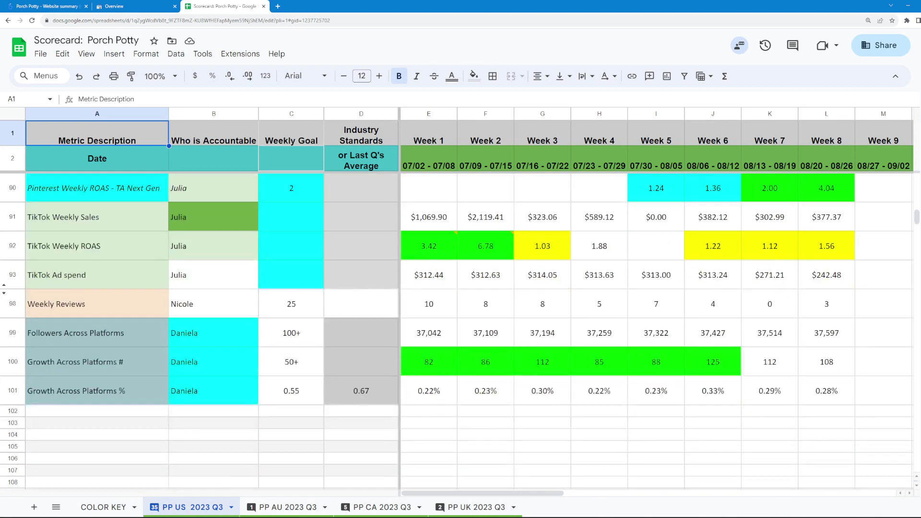
scroll(461, 331, "up", 5)
scroll(461, 332, "up", 8)
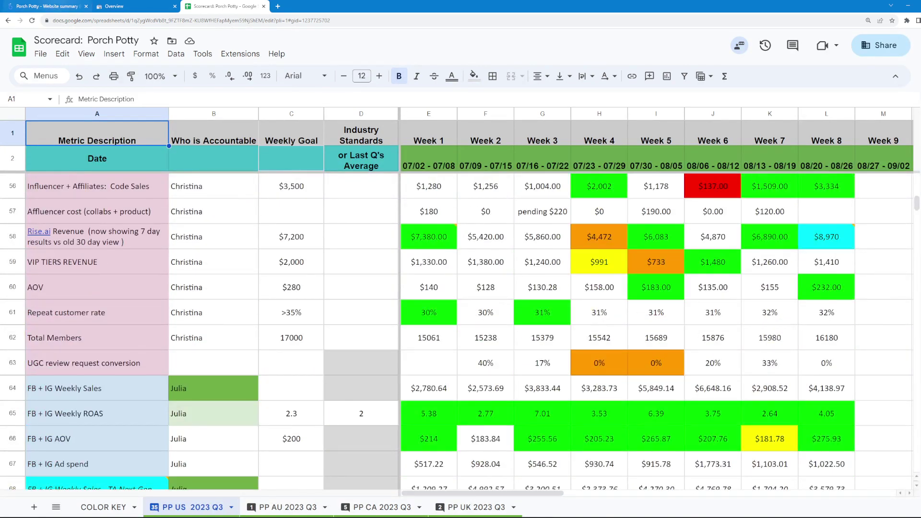
Switch to the Porch Potty Website summary (GA4) report in Looker Studio and review its Summary and Acquisition Overview pages.
left_click(26, 7)
left_click(245, 73)
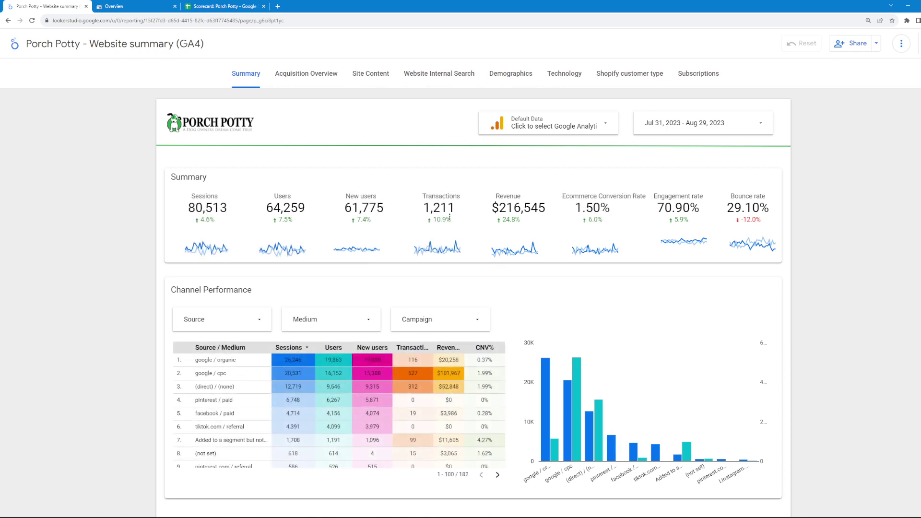
scroll(518, 216, "down", 1)
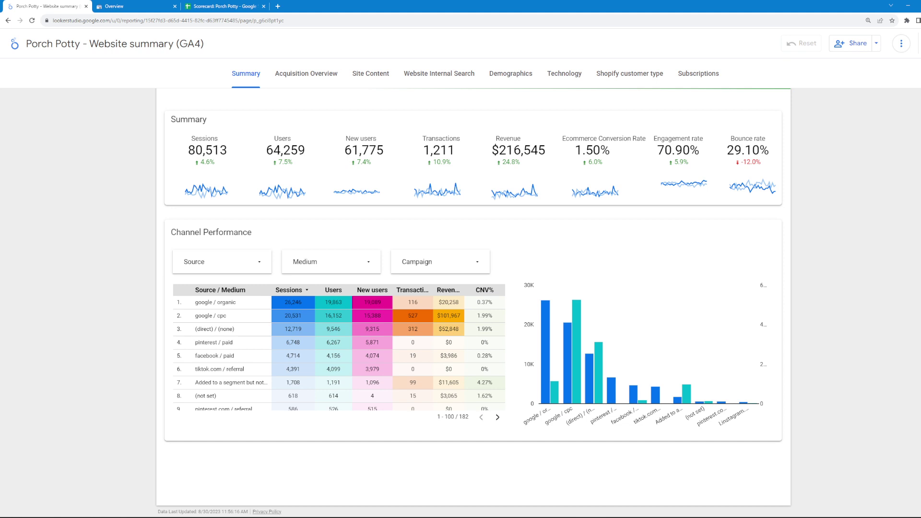
left_click(307, 74)
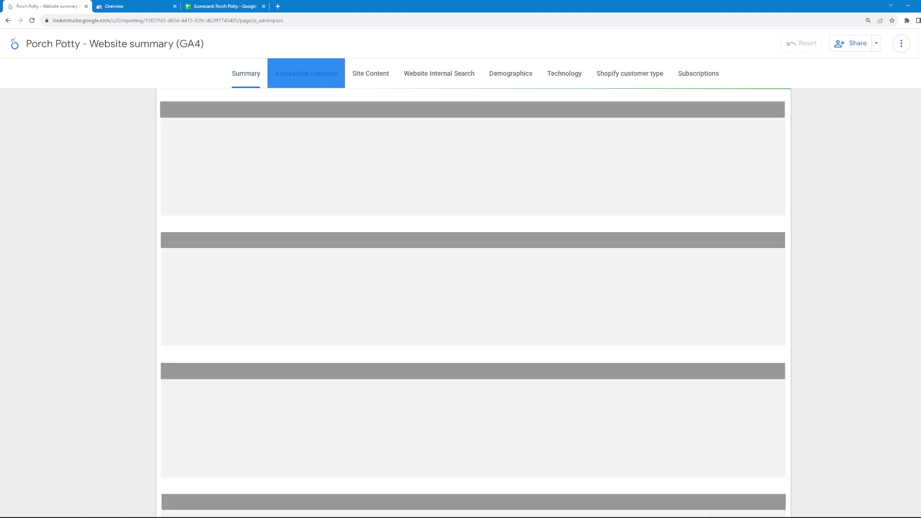
scroll(473, 288, "down", 1)
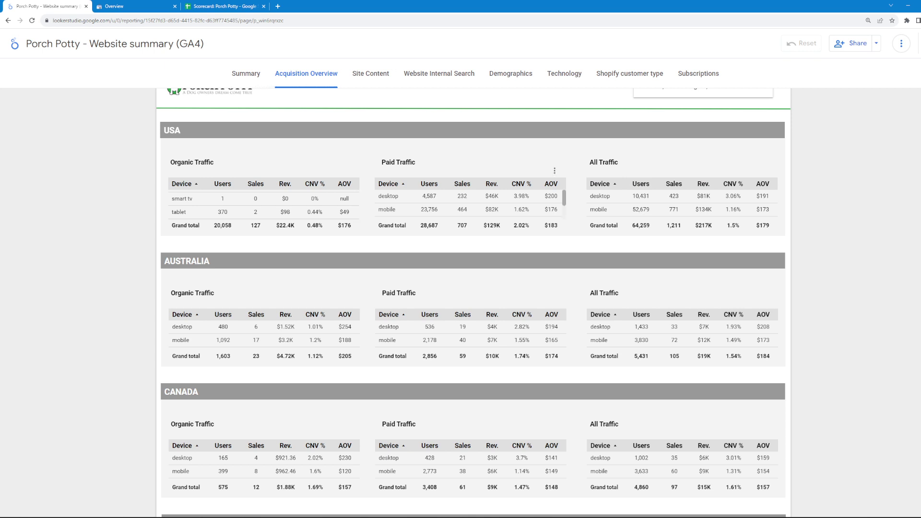
Open the report's Site Content page and review its landing page, page and Google Ads keyword performance tables.
left_click(370, 73)
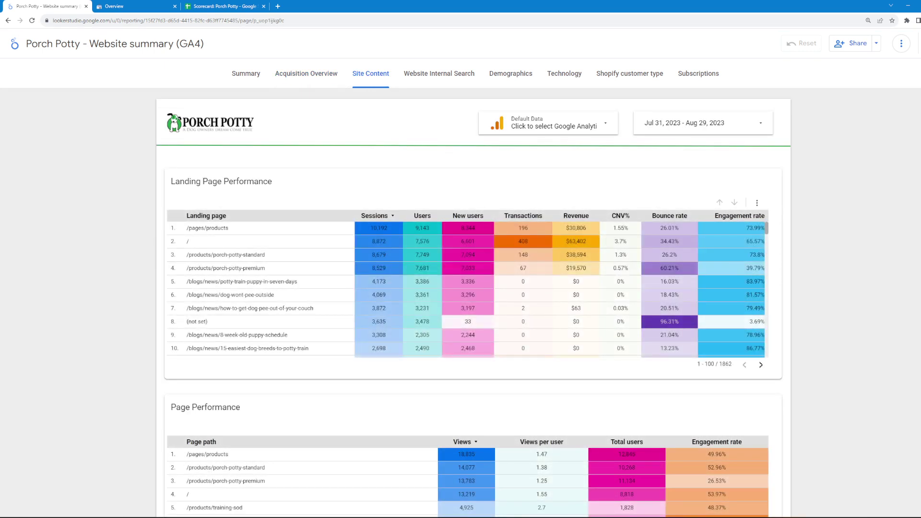
scroll(468, 290, "down", 1)
scroll(468, 289, "up", 1)
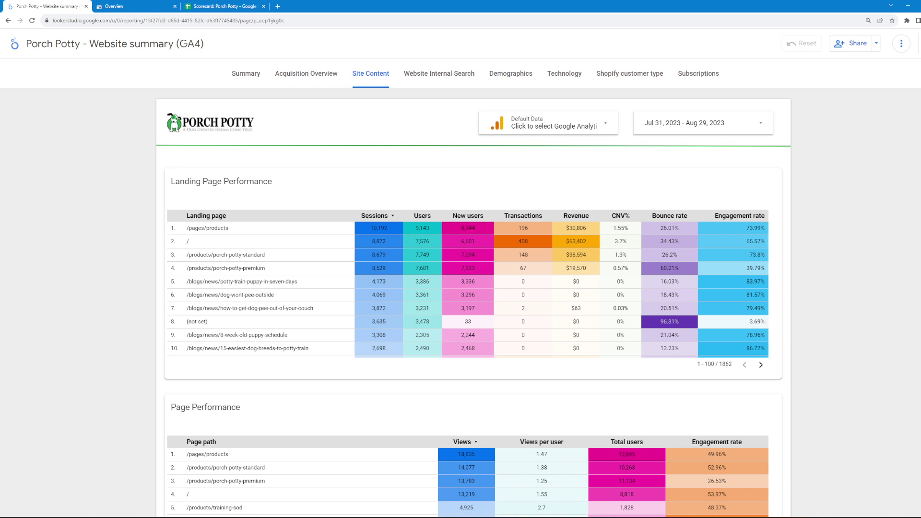
scroll(468, 303, "down", 5)
scroll(468, 303, "down", 4)
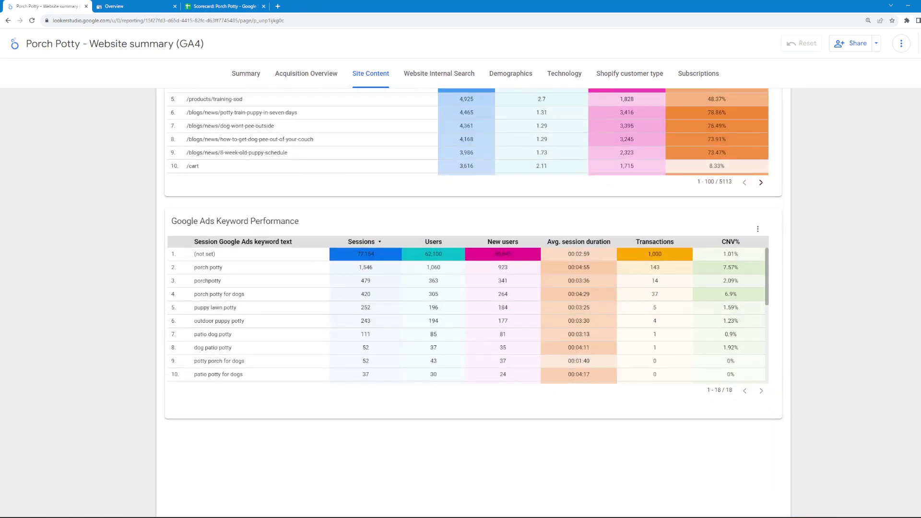
scroll(468, 303, "up", 5)
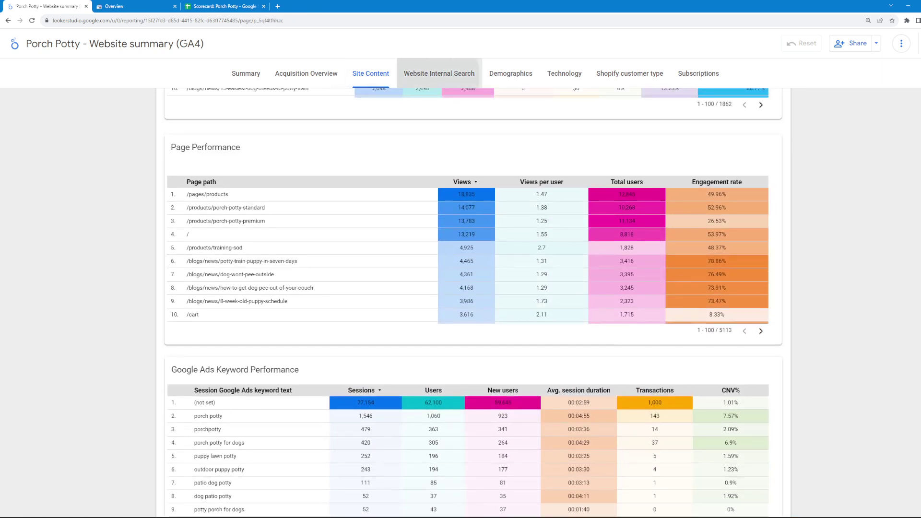
View the report's Website Internal Search and Demographics pages, and move the report window away to return to the Customer Survey (Responses) spreadsheet.
left_click(439, 74)
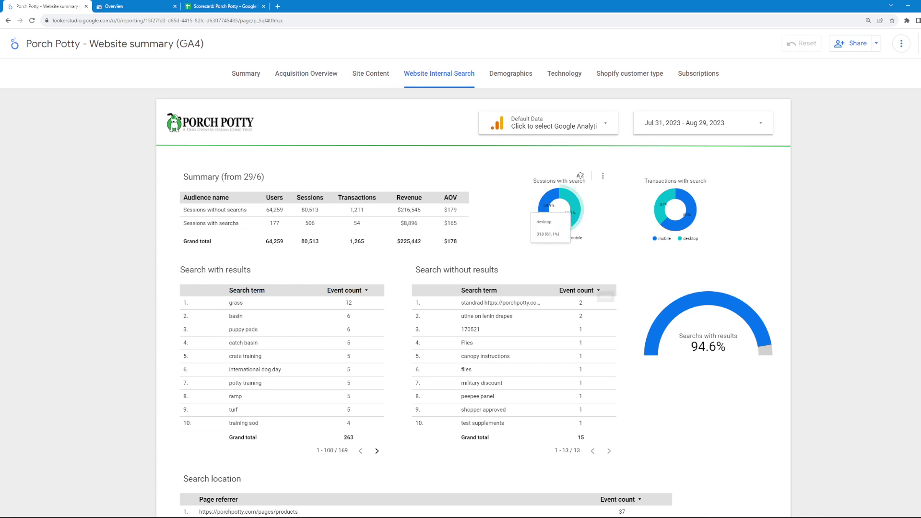
left_click(511, 74)
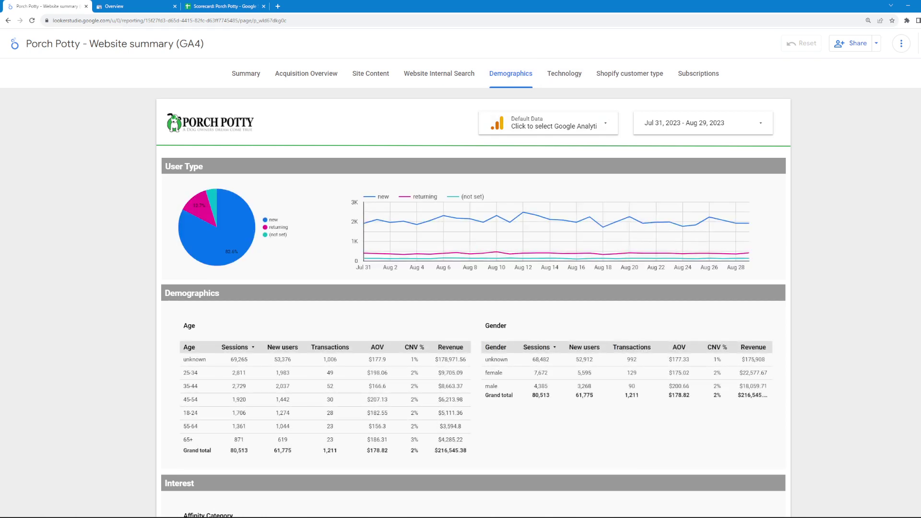
left_click(919, 5)
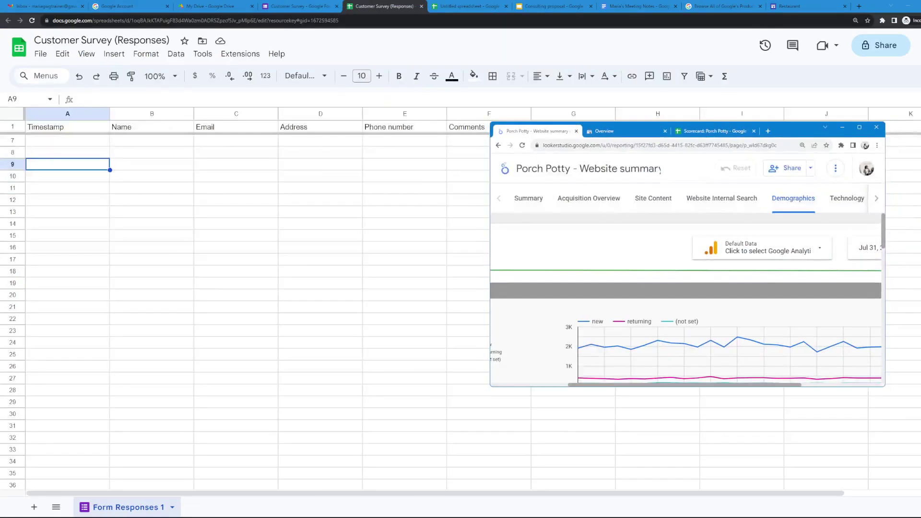
left_click_drag(797, 128, 920, 231)
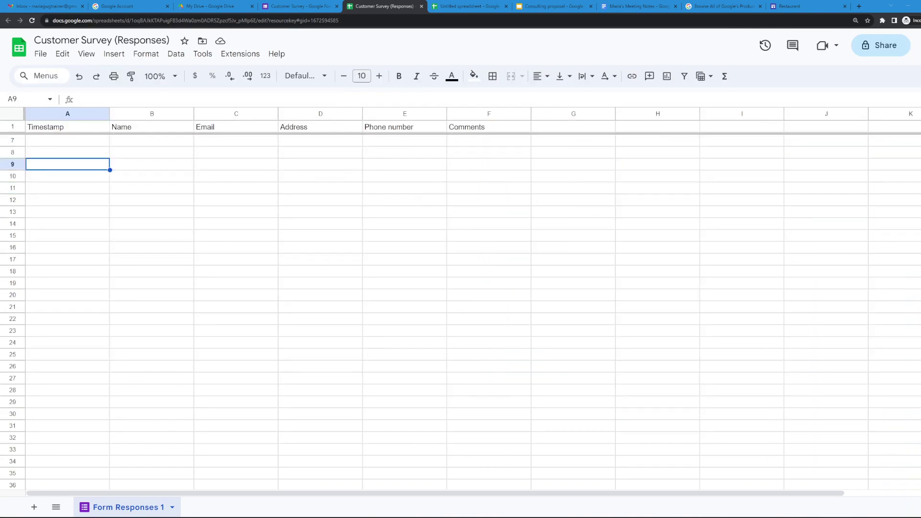